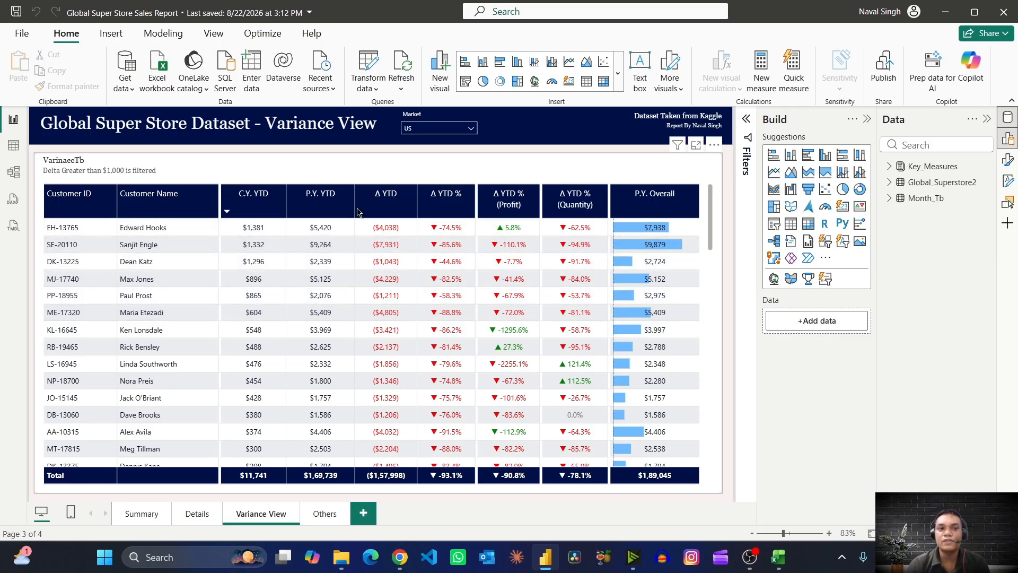
- Sort the customer variance table on the Variance View page by Δ YTD in descending order
left_click(389, 212)
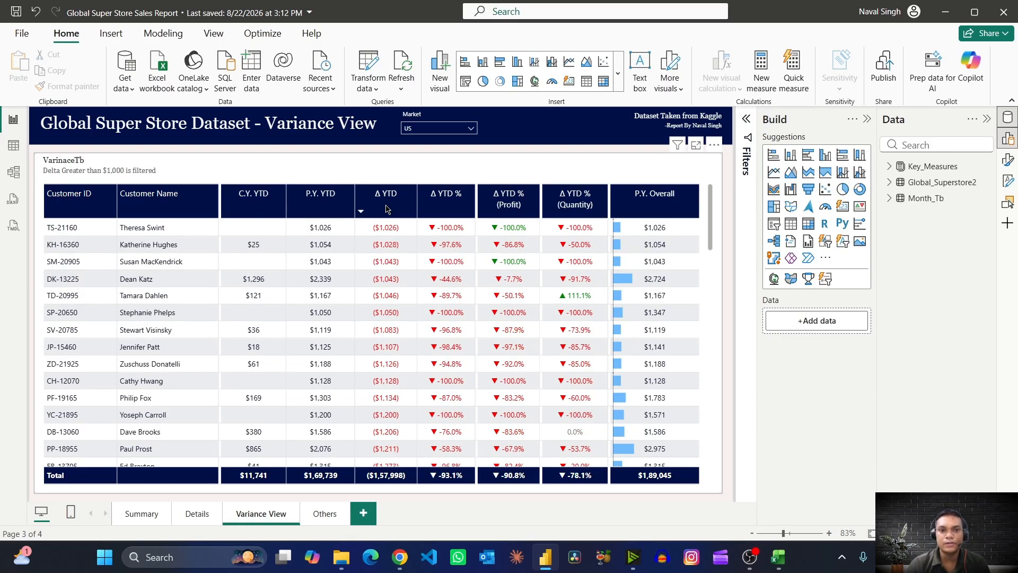
left_click(388, 210)
left_click(389, 209)
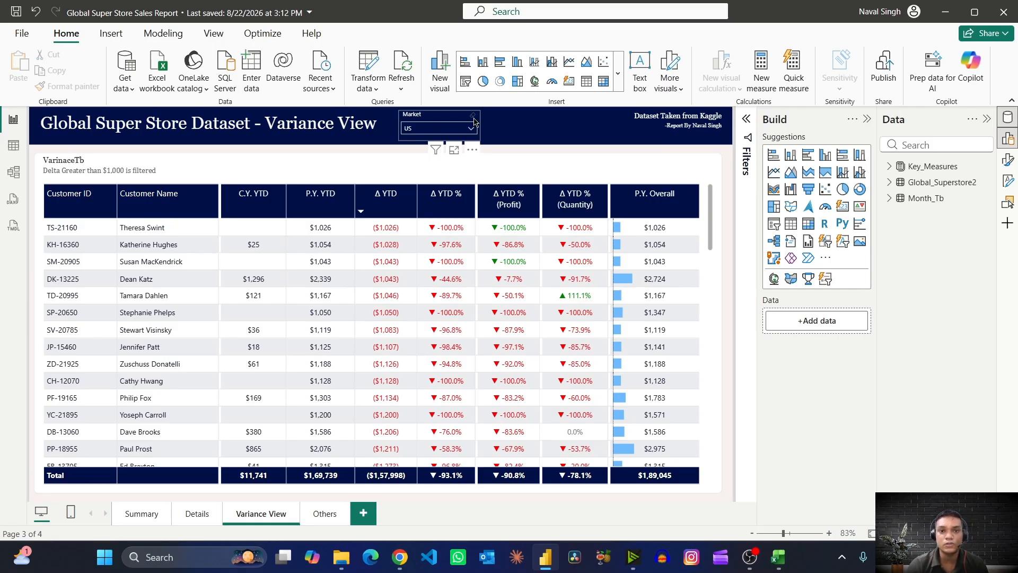
- Clear the Market slicer's selection so all markets are included, and expand its list of markets
left_click(474, 119)
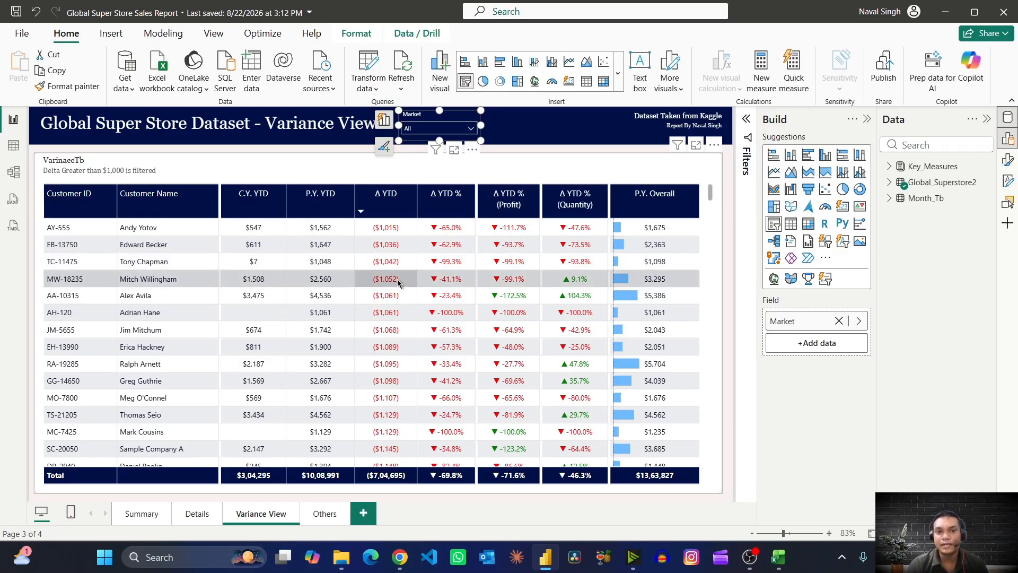
left_click(413, 130)
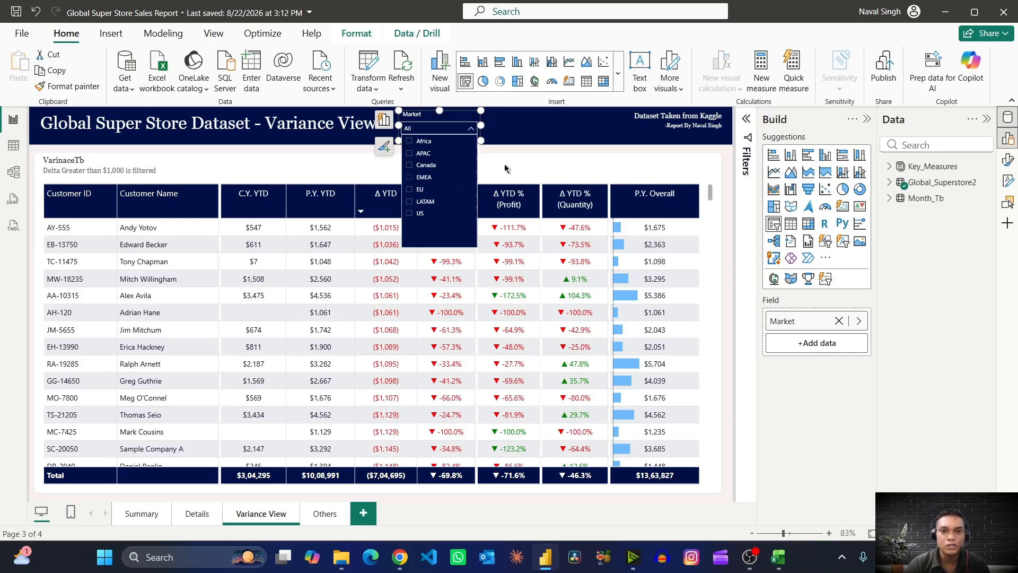
- Switch to the Region_Mapping workbook in Excel and review the Market and Leader Name columns of the mapping table
key("alt+Tab")
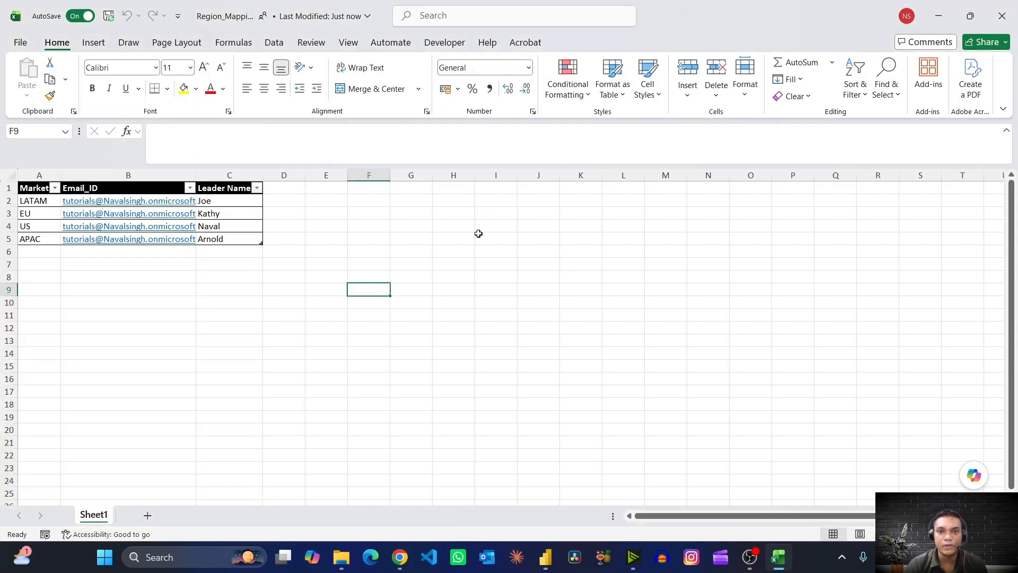
left_click(469, 264)
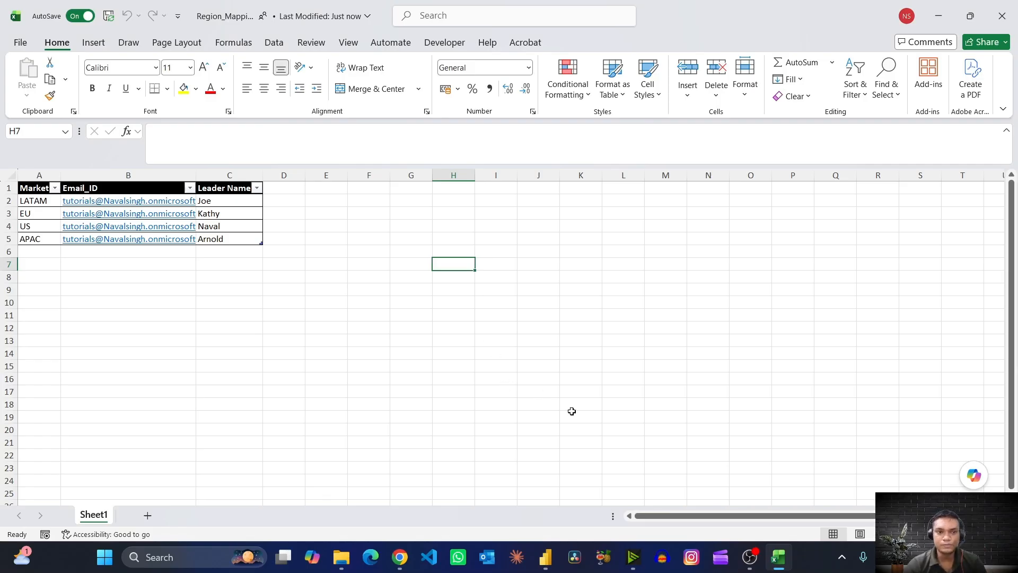
left_click(229, 200)
left_click(41, 201)
left_click_drag(41, 201, 40, 238)
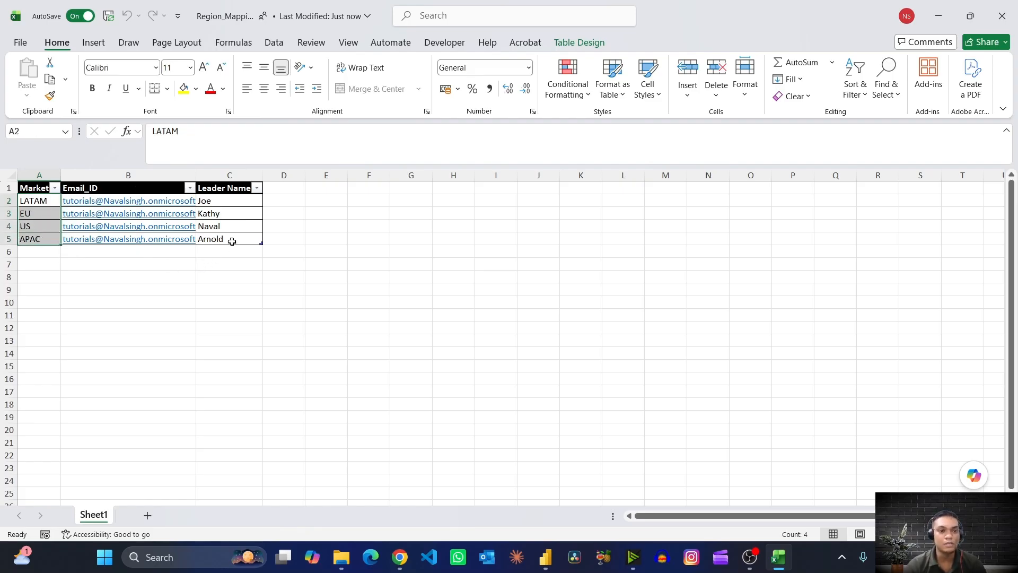
left_click_drag(212, 200, 222, 240)
left_click(369, 301)
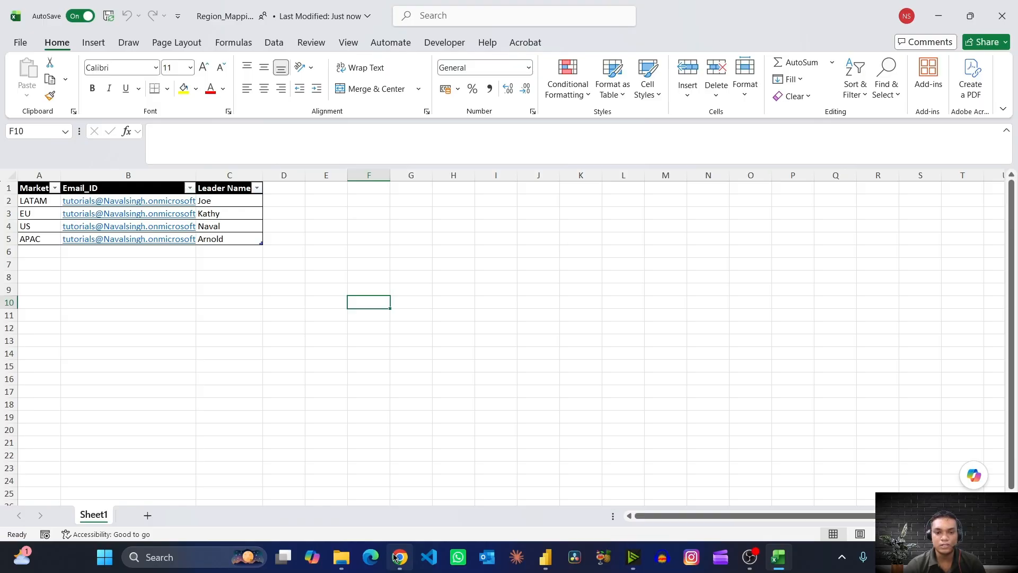
- Switch to the Send_Customized_Emails flow in Power Automate, dismiss the notification and look over the whole flow
mouse_move(400, 557)
left_click(371, 434)
left_click(100, 13)
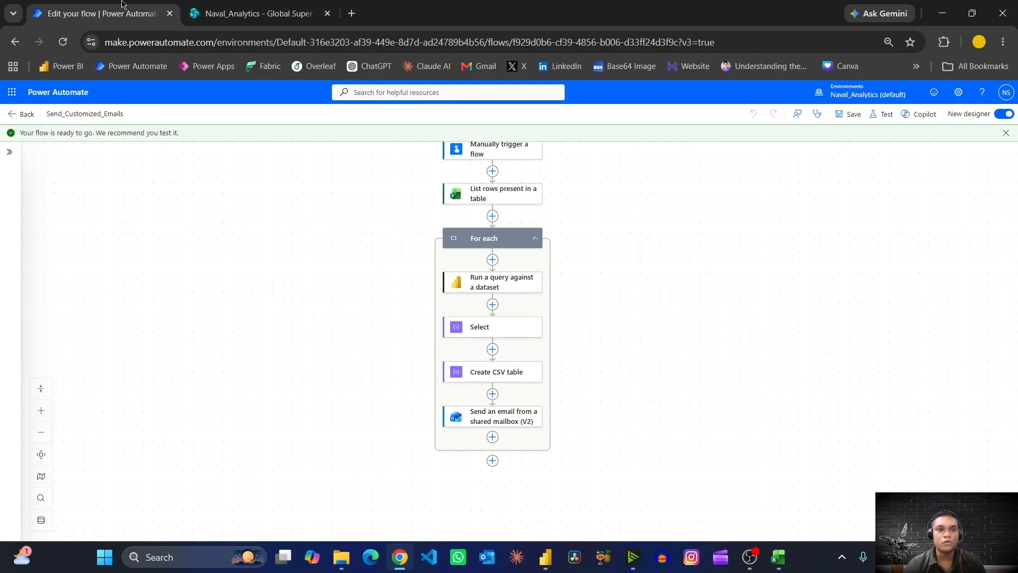
scroll(608, 252, "up", 1)
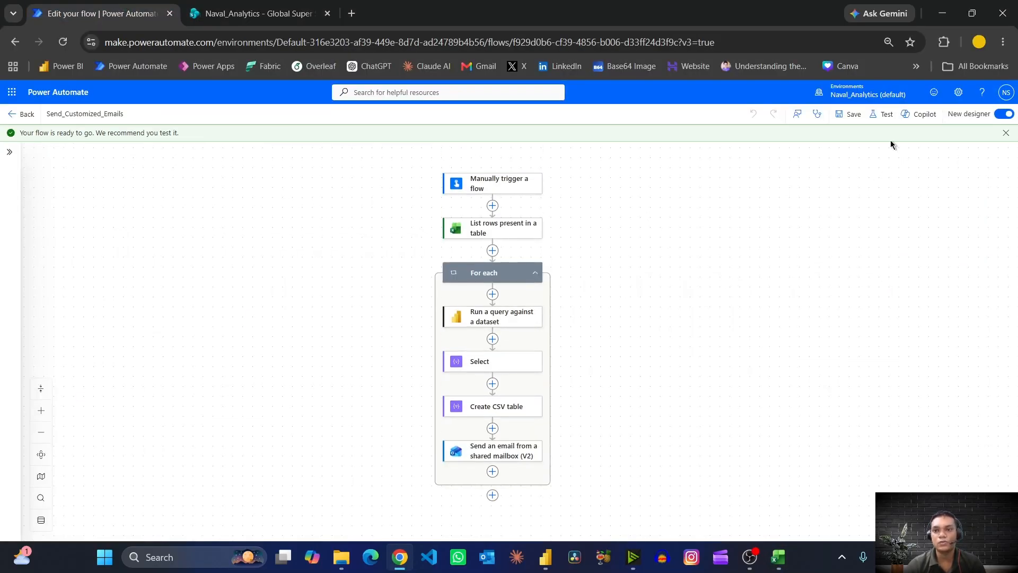
left_click(1006, 133)
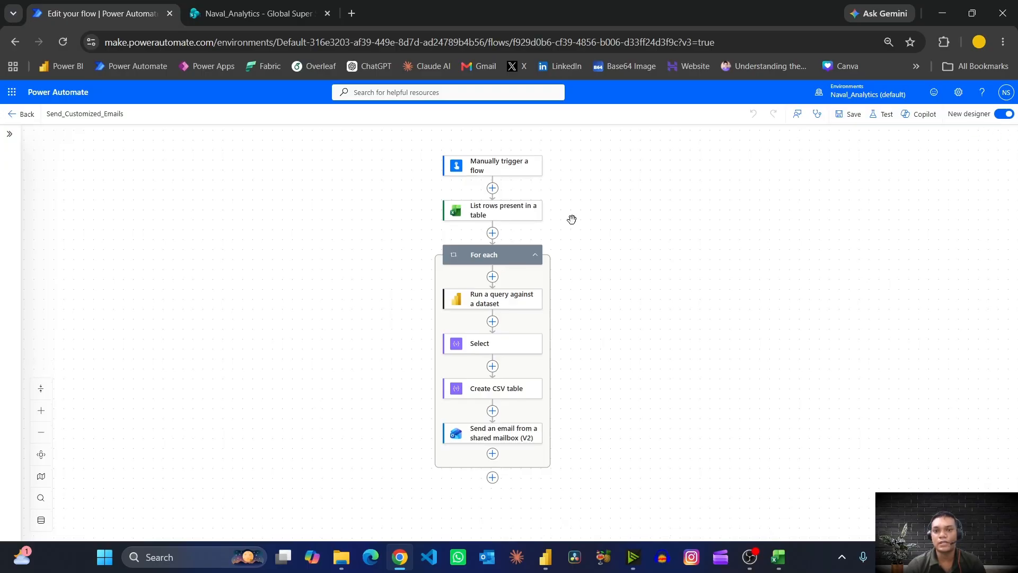
scroll(573, 218, "down", 1)
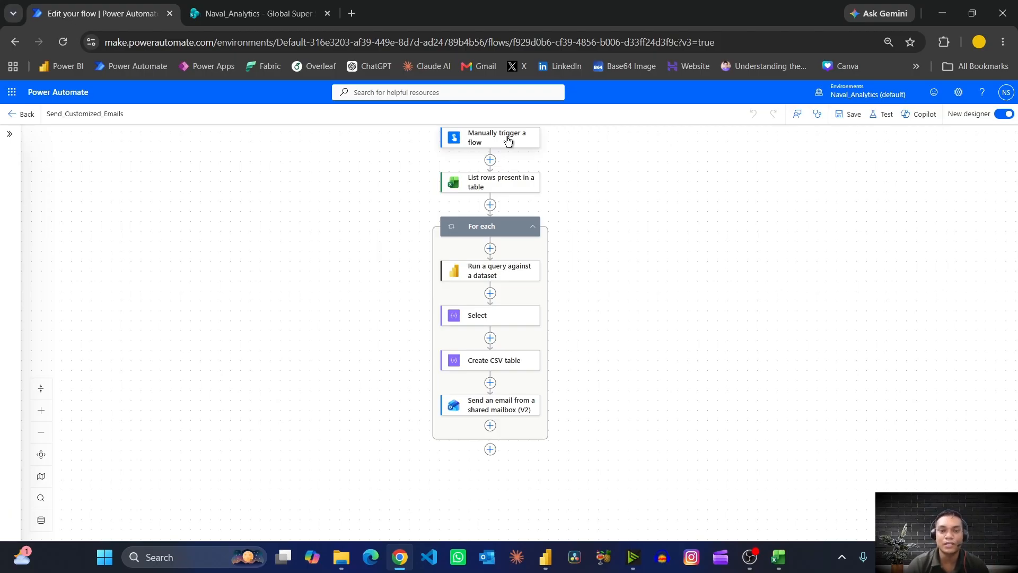
- Inspect the parameters of the List rows present in a table action and compare them with the Region_Mapping table in Excel
left_click(502, 188)
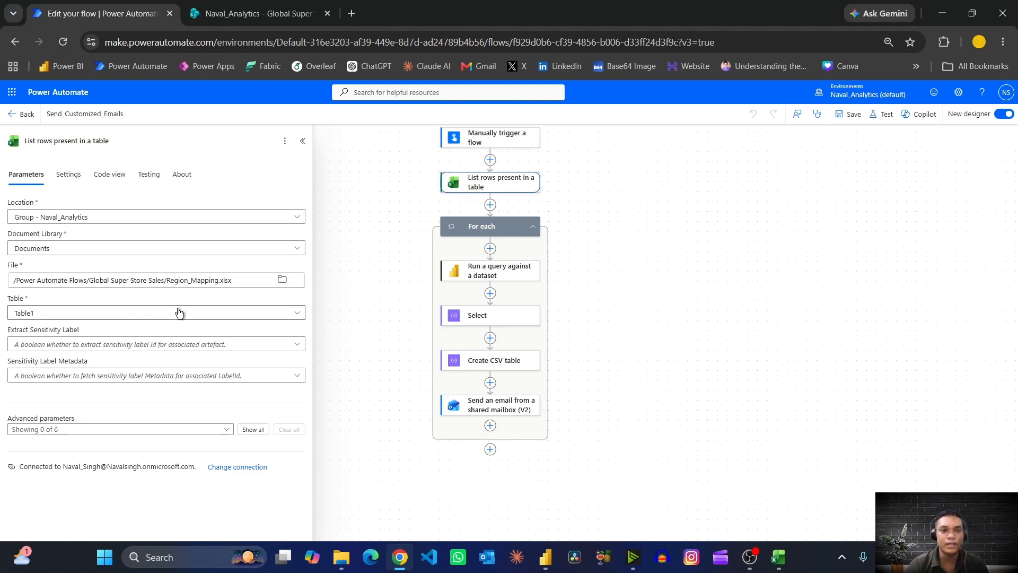
key("alt+Tab")
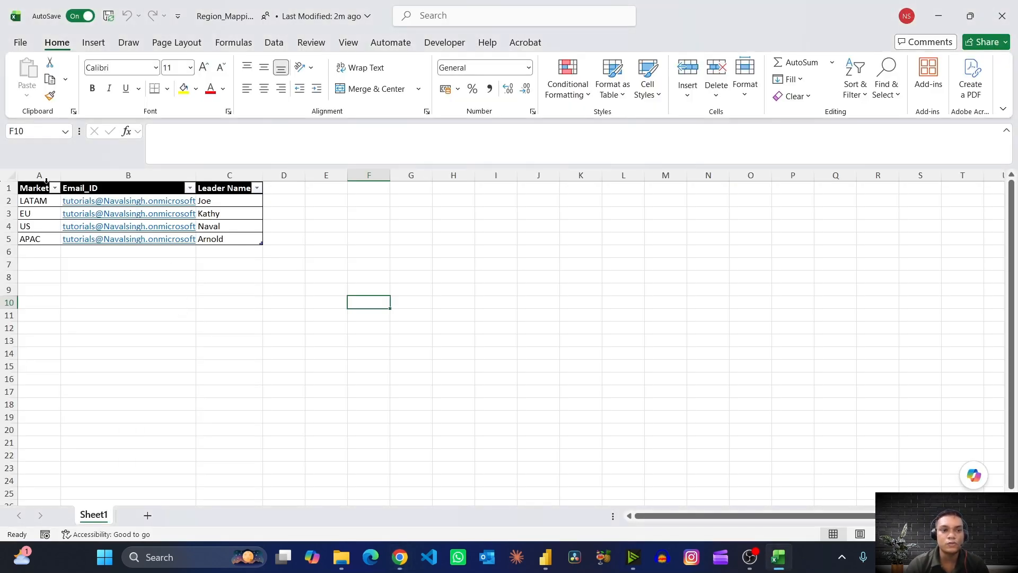
left_click(47, 180)
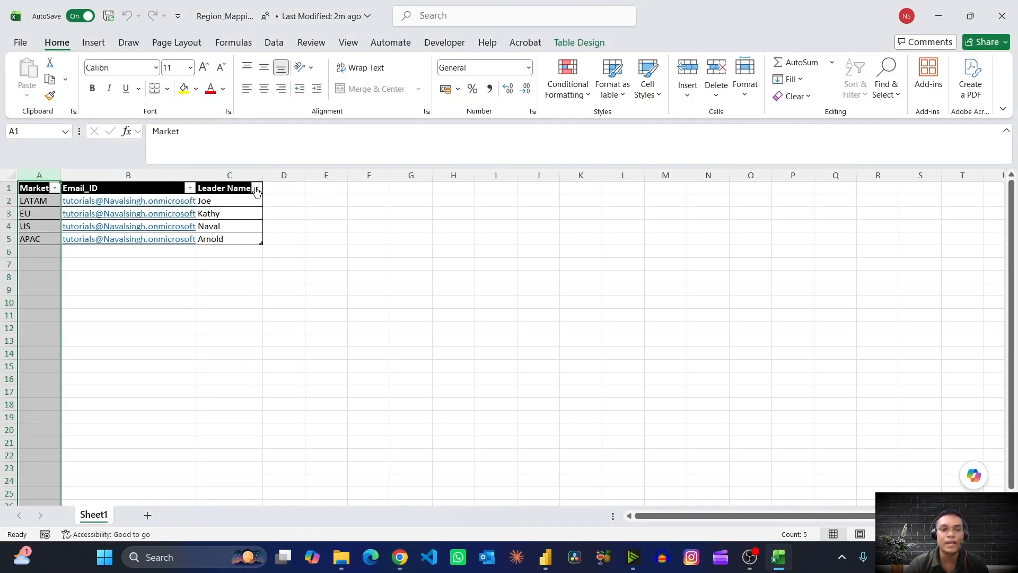
key("alt+Tab")
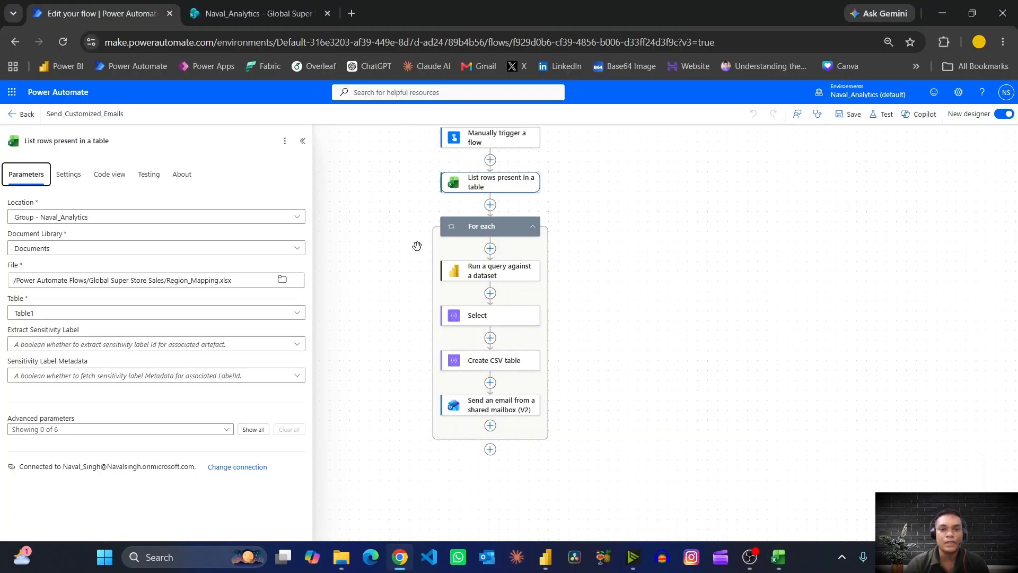
- Examine the Run a query against a dataset action, checking its dataset choices and the customer columns and market filter in the query
left_click(518, 274)
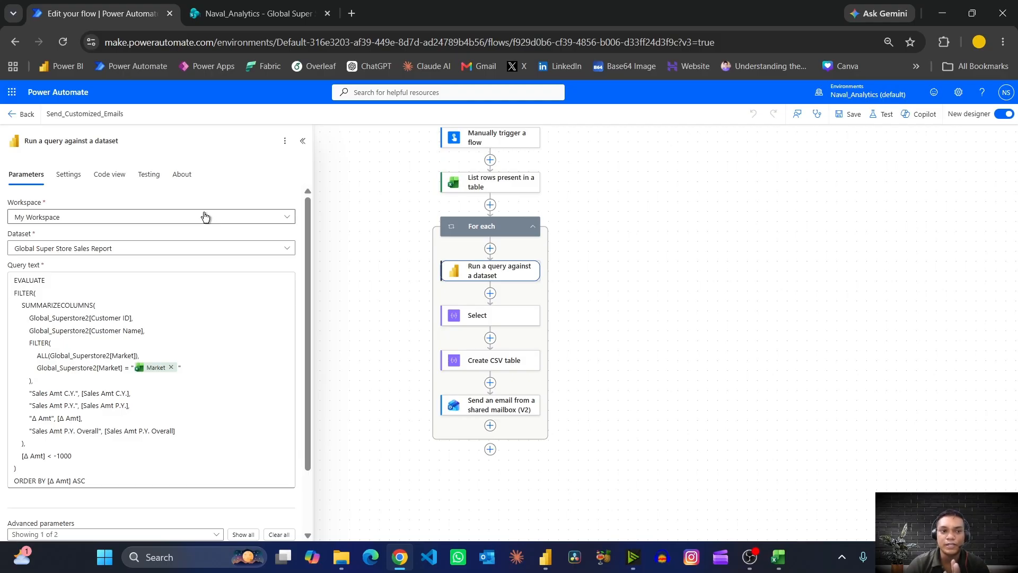
left_click(195, 255)
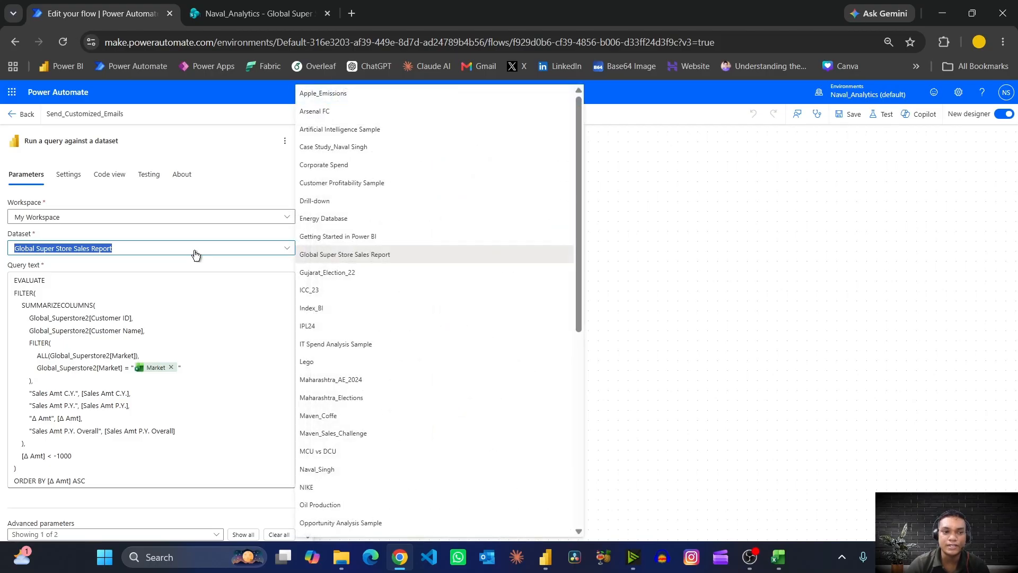
left_click(177, 227)
left_click(177, 300)
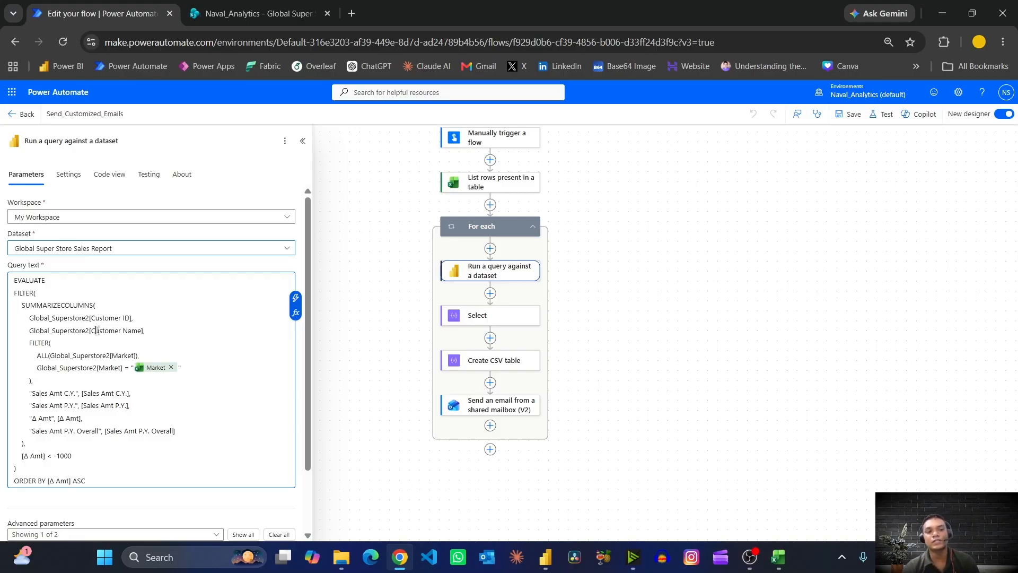
left_click_drag(91, 317, 109, 330)
left_click(68, 353)
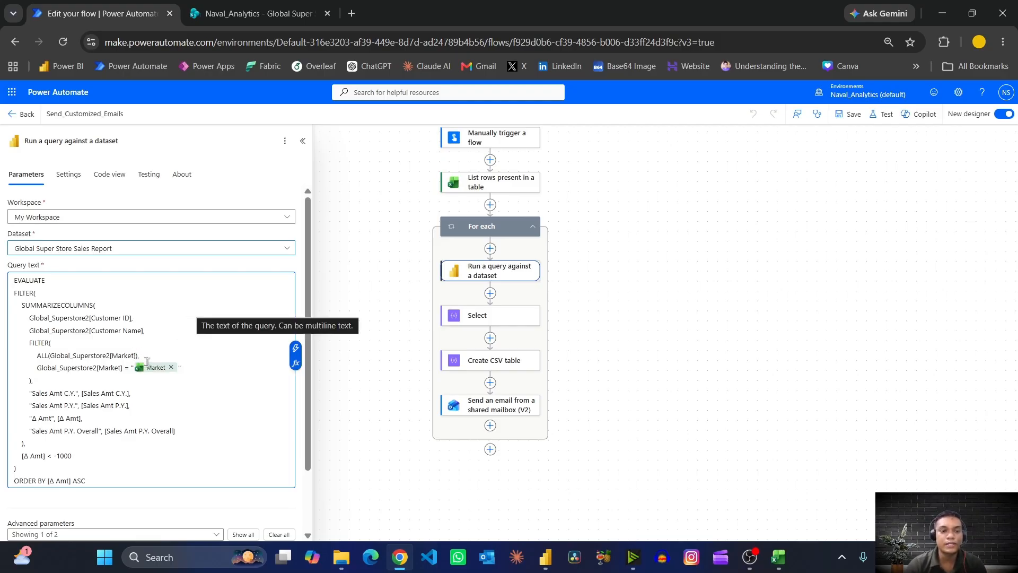
- Compare the query's Market filter with the LATAM entry in the Excel mapping table, and return to the flow's query
key("alt+Tab")
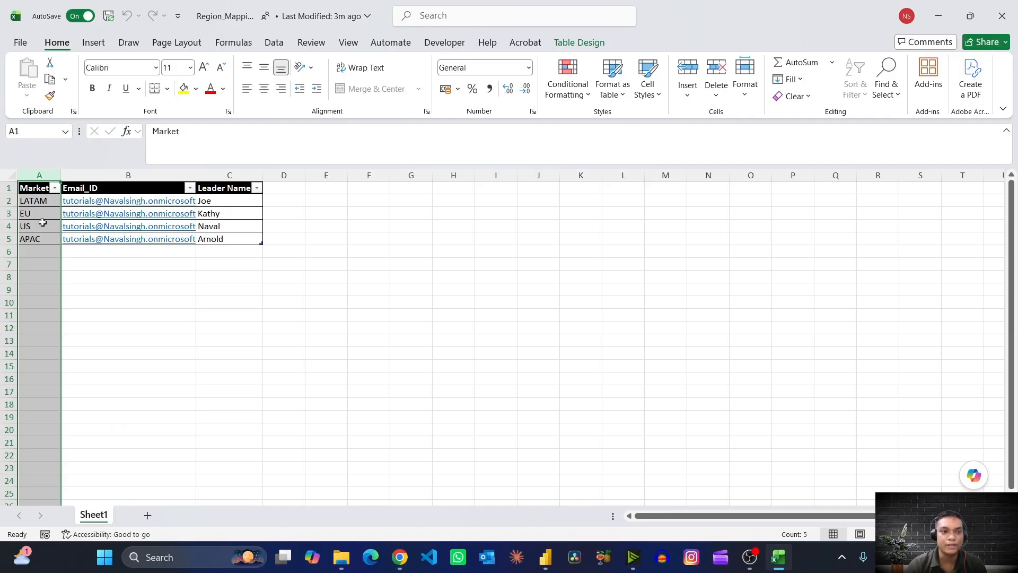
left_click(29, 203)
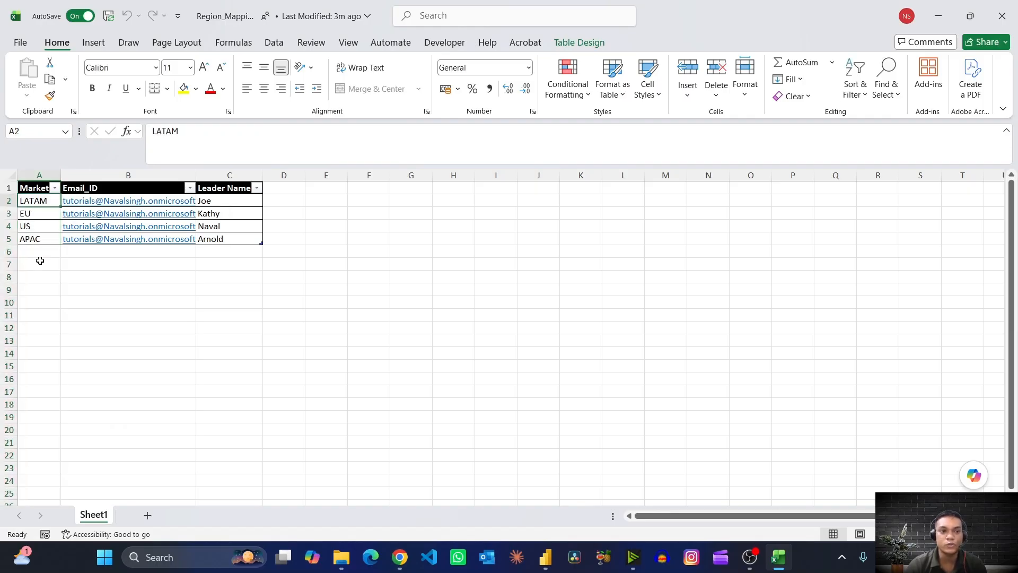
key("alt+Tab")
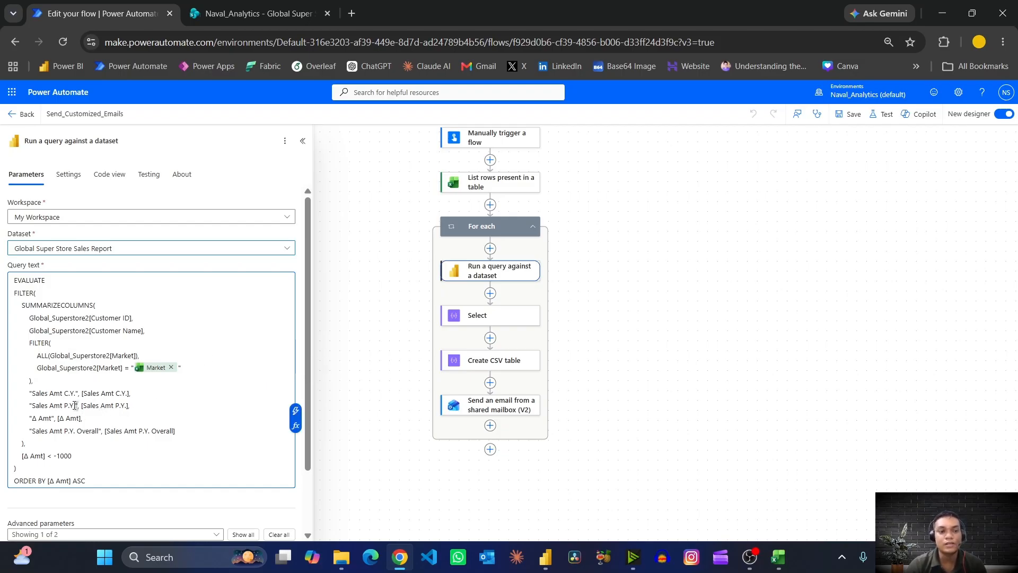
type(",")
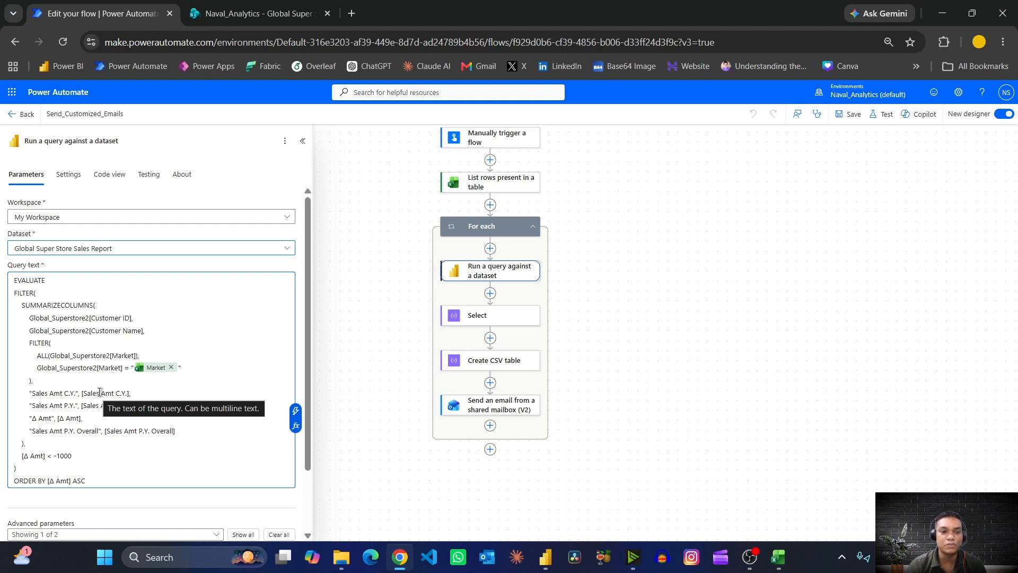
- In Power BI, search the data fields for Sales and view the Sales Amt C.Y. measure's formula, and return to the flow's query
key("alt+Tab")
key("alt+Tab")
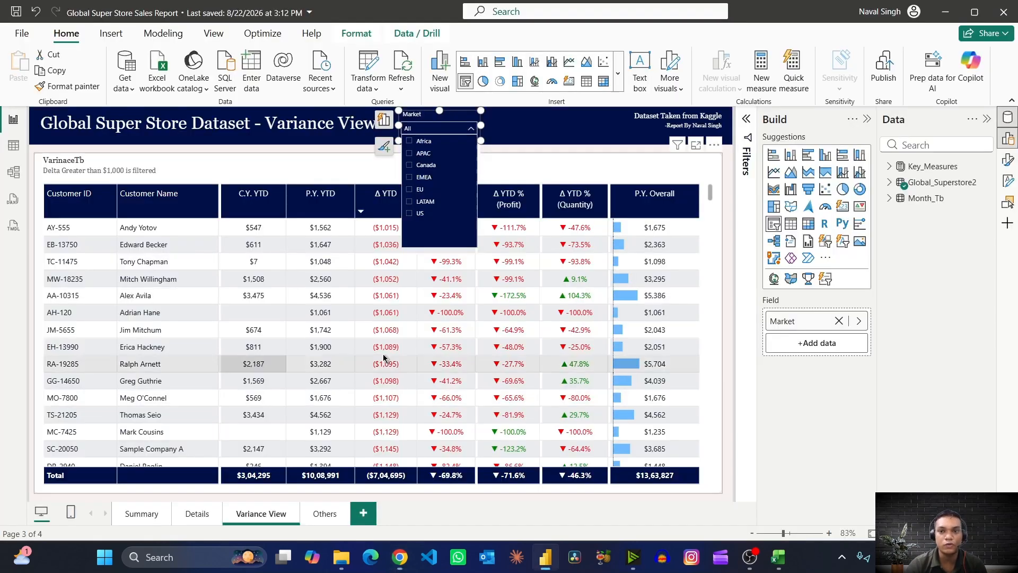
left_click(916, 147)
type("Sales")
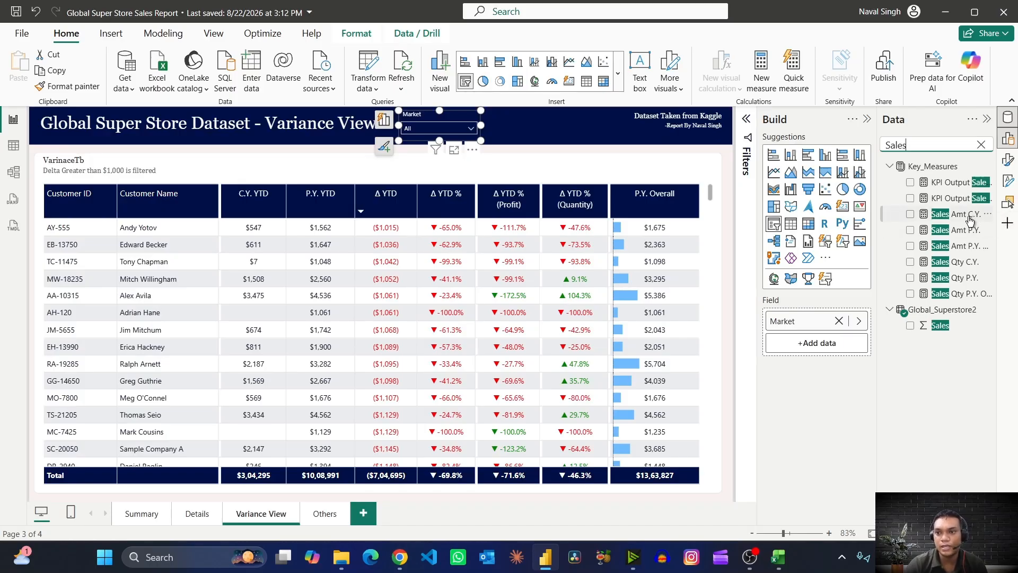
left_click(960, 214)
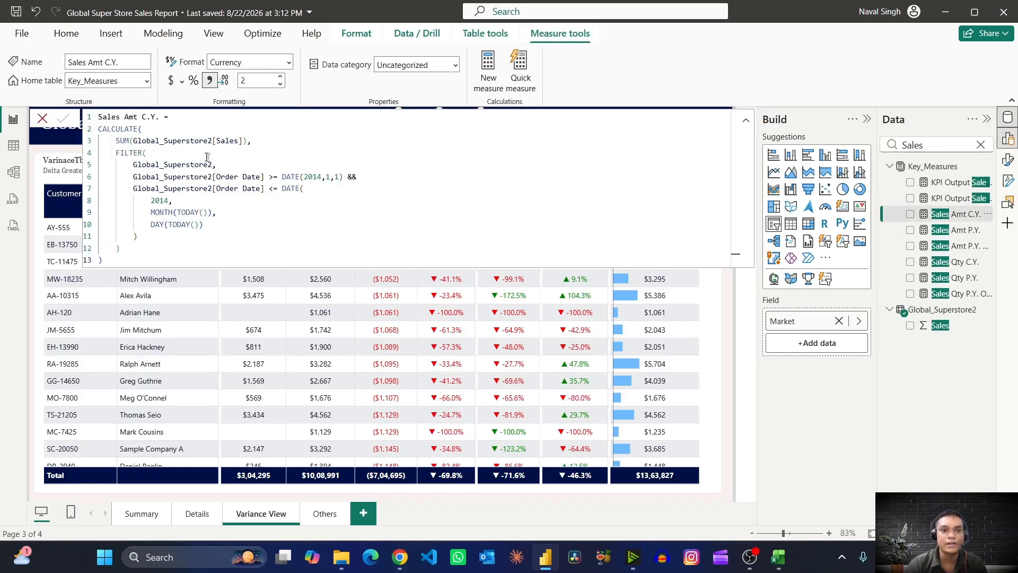
key("alt+Tab")
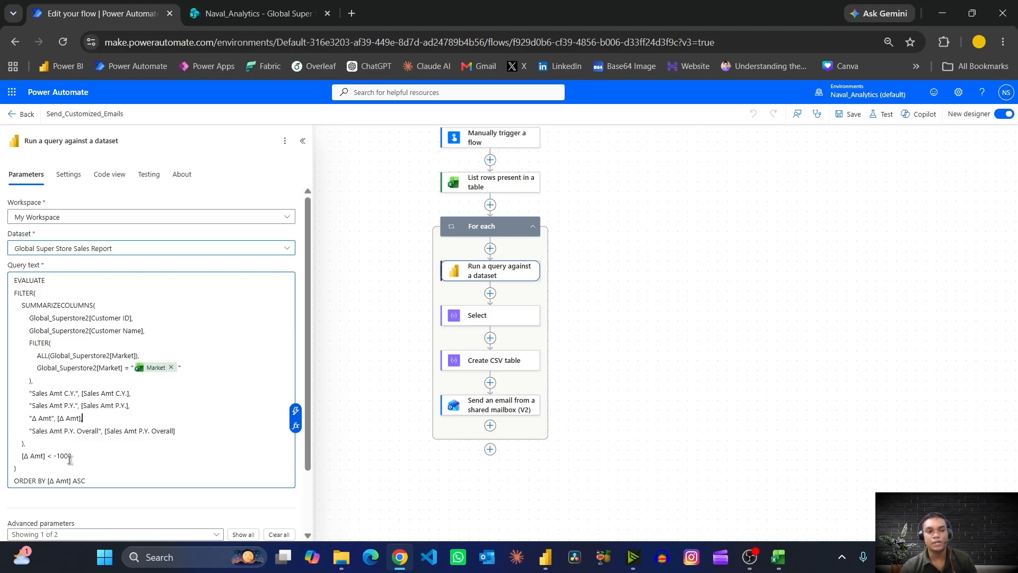
left_click(105, 421)
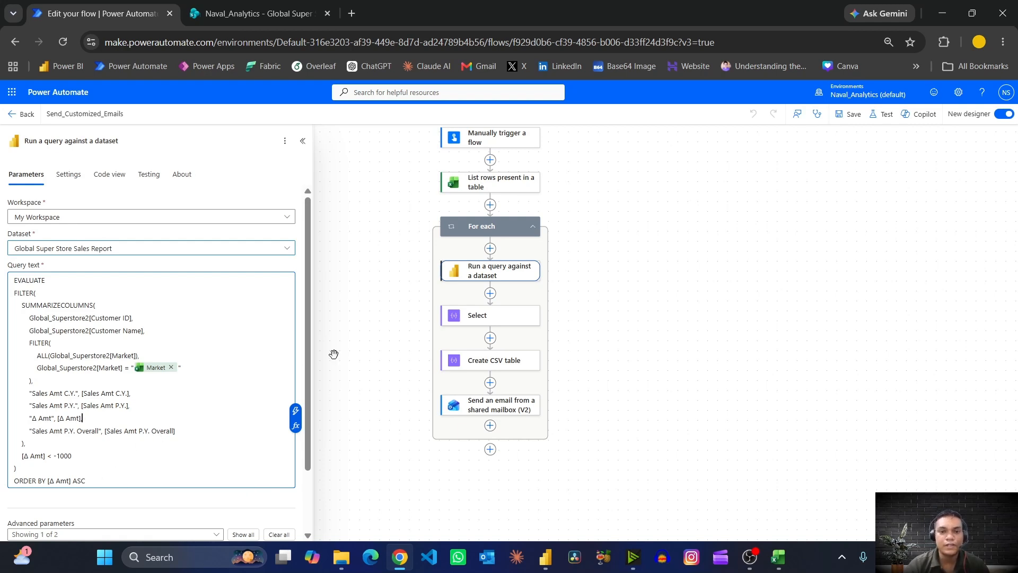
- Inspect the Select action's column mapping and the input of the Create CSV table action
left_click(474, 324)
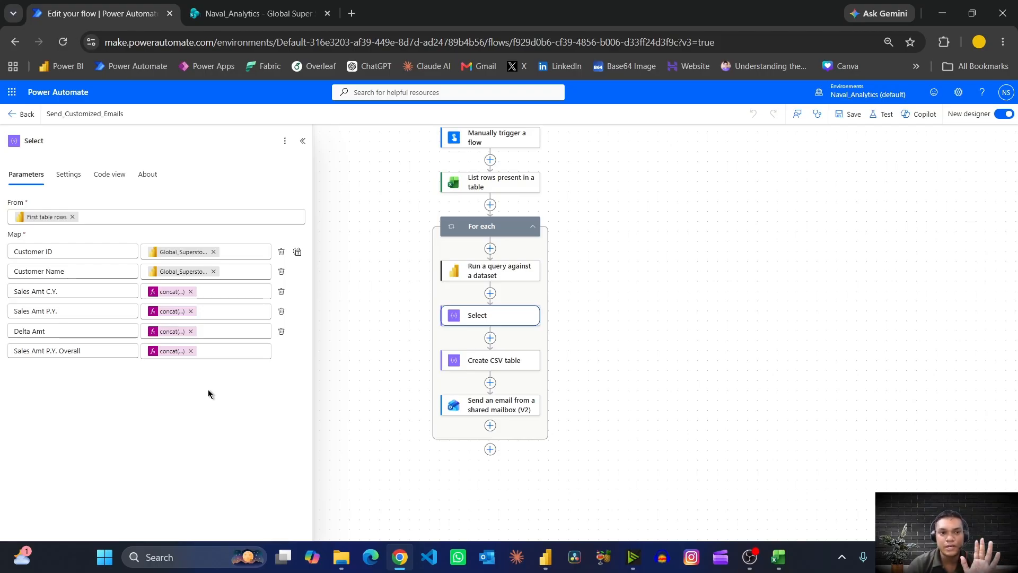
left_click(485, 360)
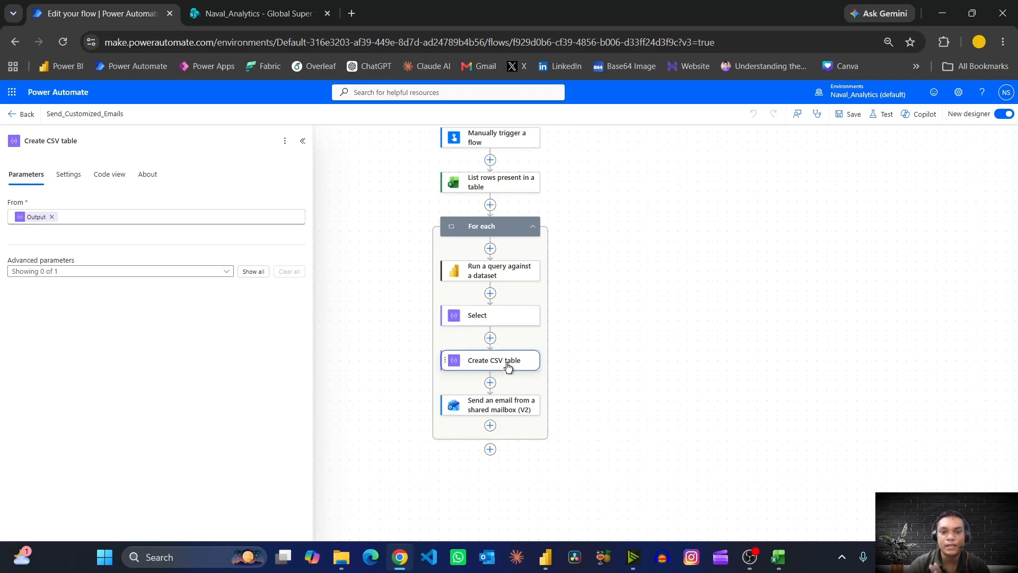
- Review the Send an email from a shared mailbox (V2) parameters and compare the recipient field with the workbook's Email_ID column
left_click(507, 408)
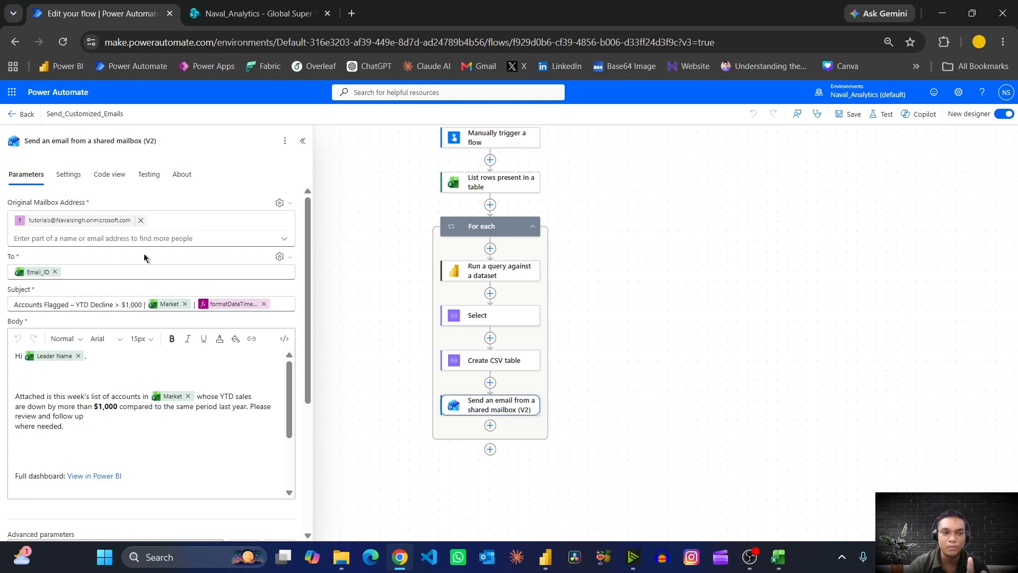
scroll(144, 253, "down", 2)
scroll(74, 242, "up", 1)
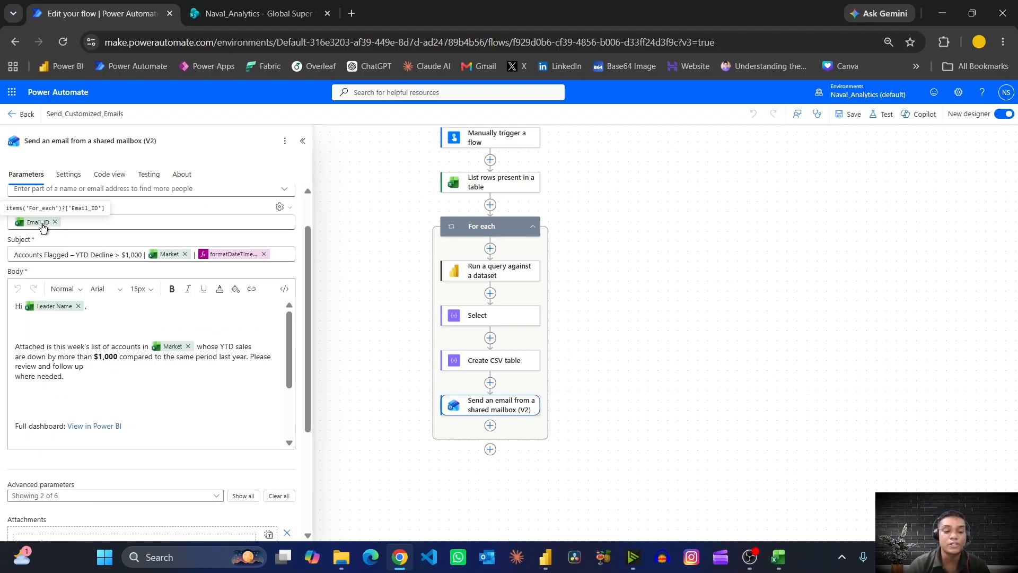
key("alt+Tab")
key("alt+Tab")
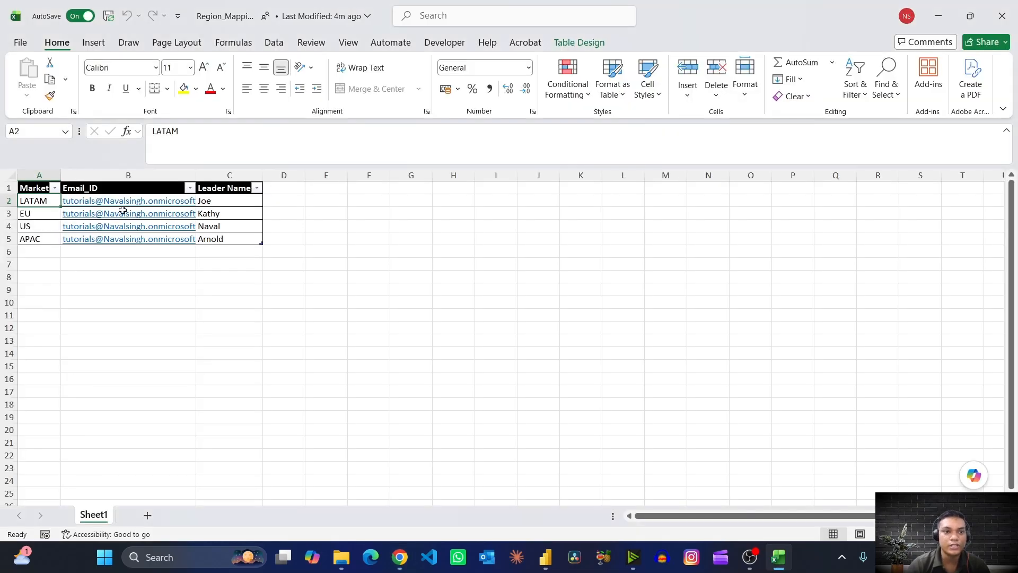
left_click(118, 183)
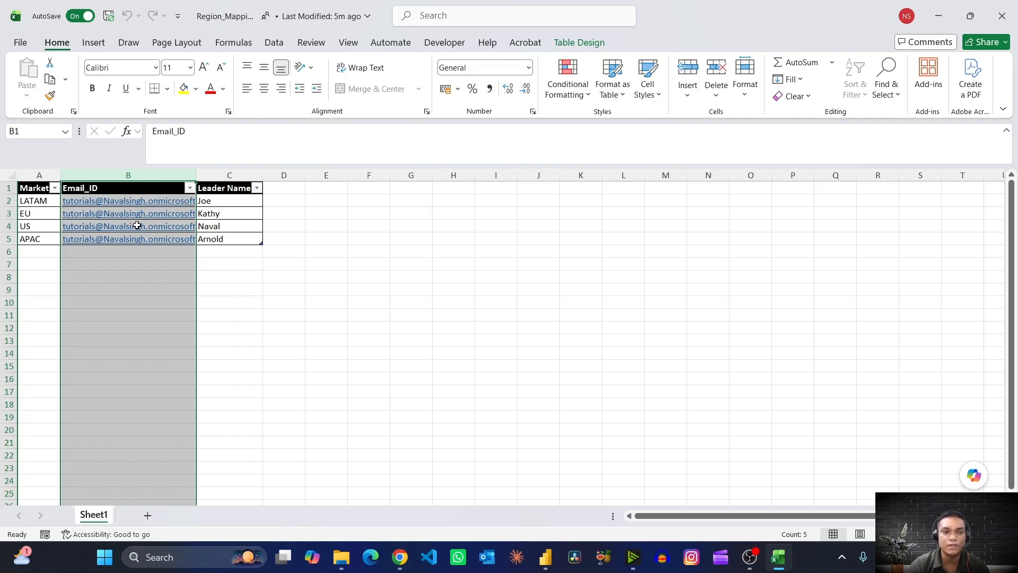
key("alt+Tab")
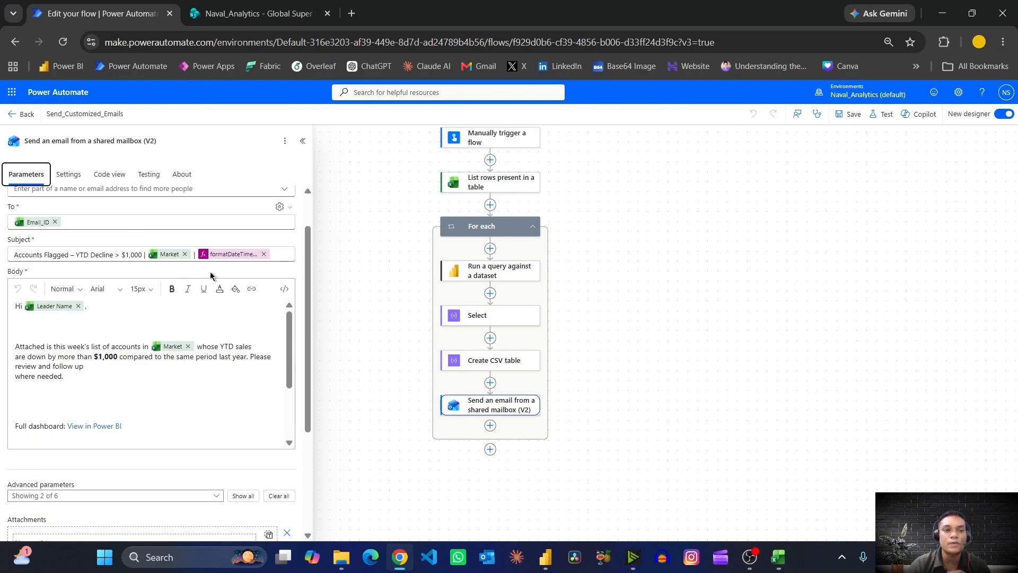
- Review the email's recipient, subject and body, including the market wording, dashboard link and sign-off
scroll(118, 310, "up", 1)
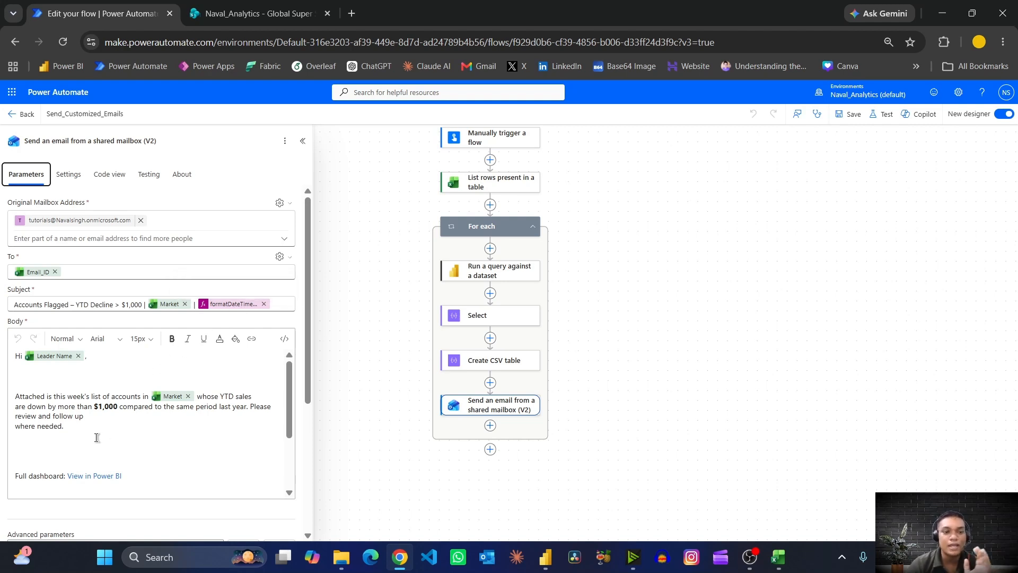
scroll(77, 384, "down", 1)
scroll(130, 386, "up", 1)
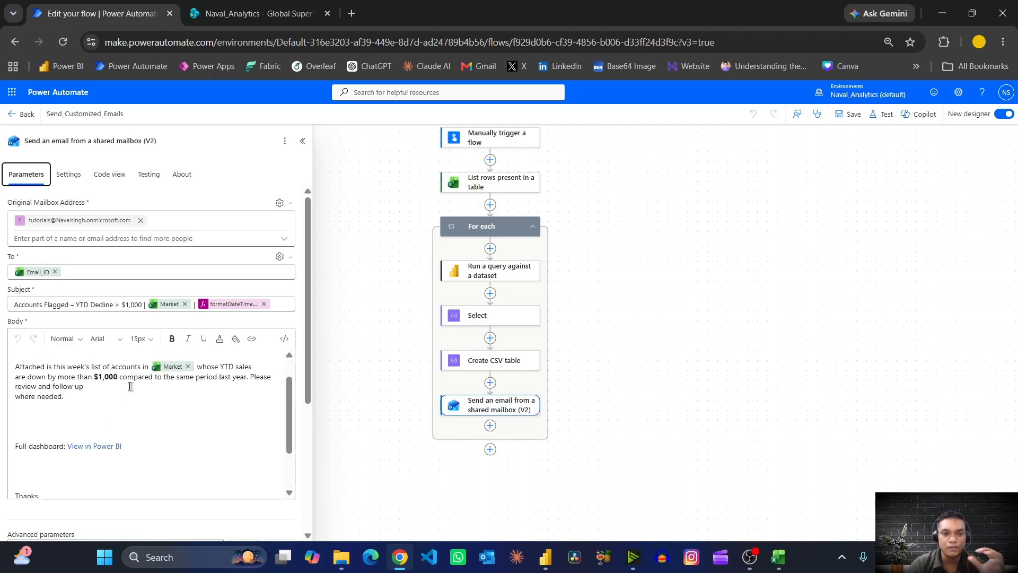
scroll(130, 386, "down", 1)
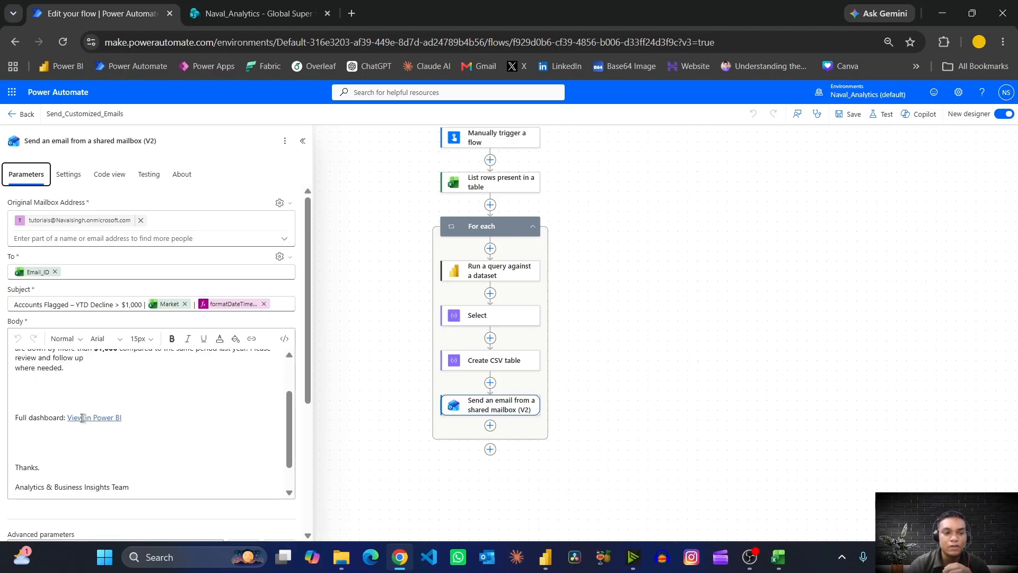
scroll(184, 388, "down", 1)
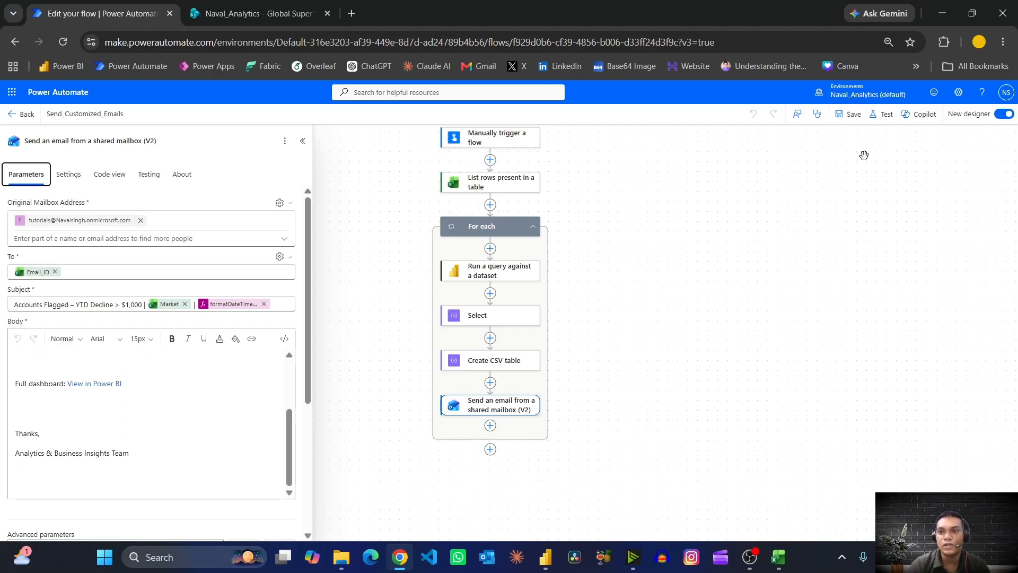
- Test the Send_Customized_Emails flow with a manual trigger and run it
left_click(885, 115)
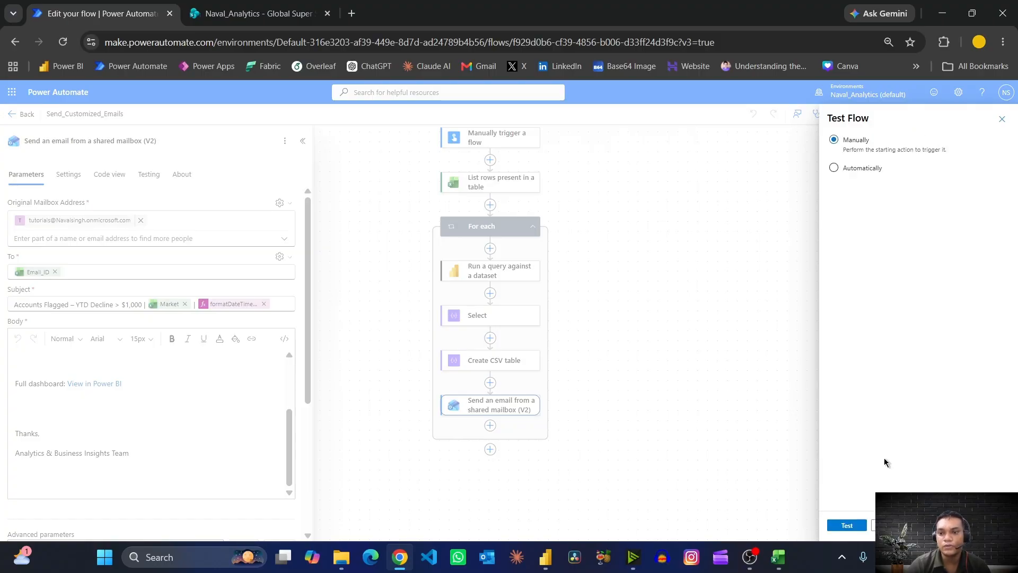
left_click(859, 525)
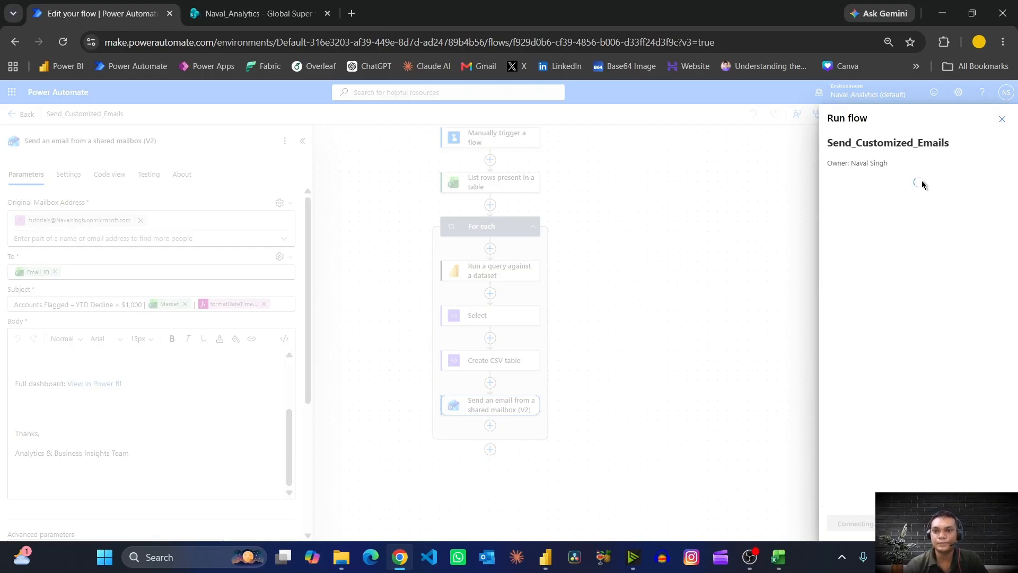
left_click(853, 523)
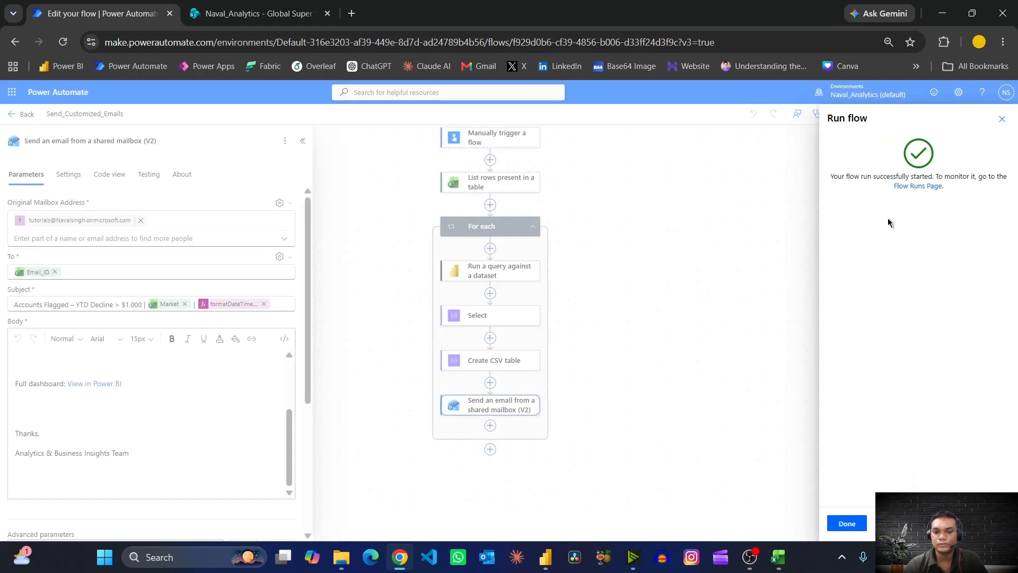
- Open the flow's run history, view the newest run's details and expand the For each loop's actions
left_click(920, 186)
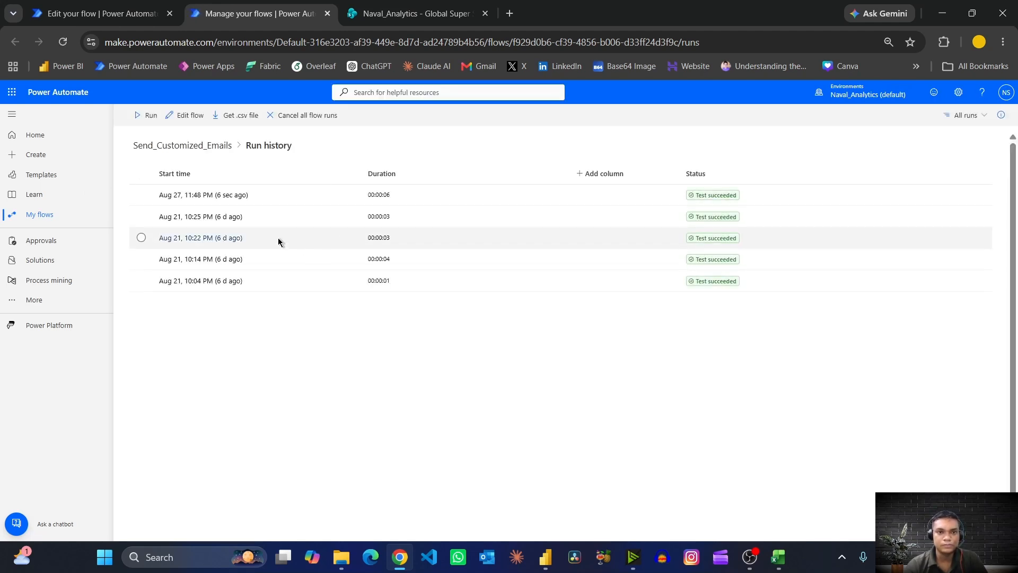
left_click(213, 197)
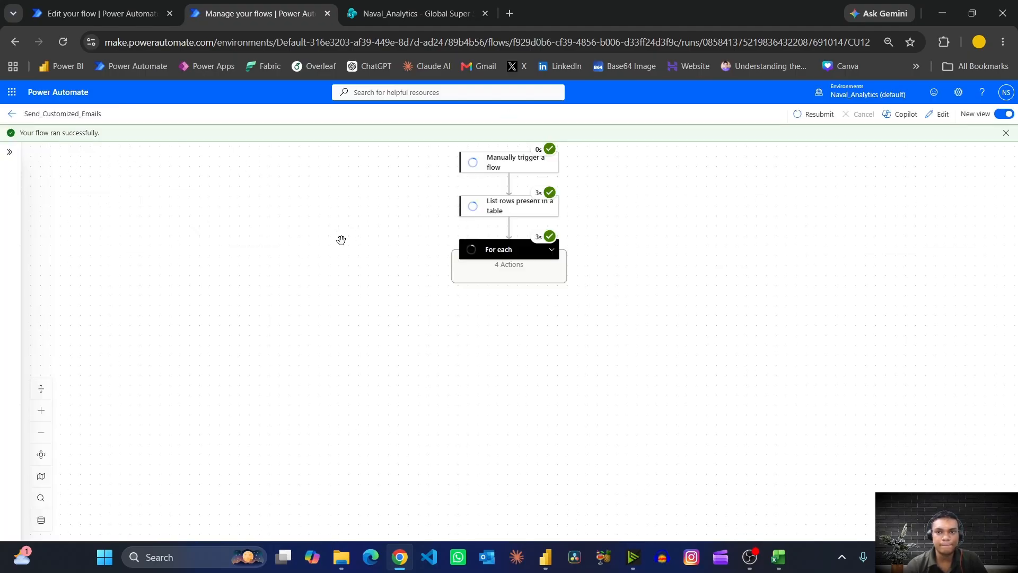
left_click(45, 397)
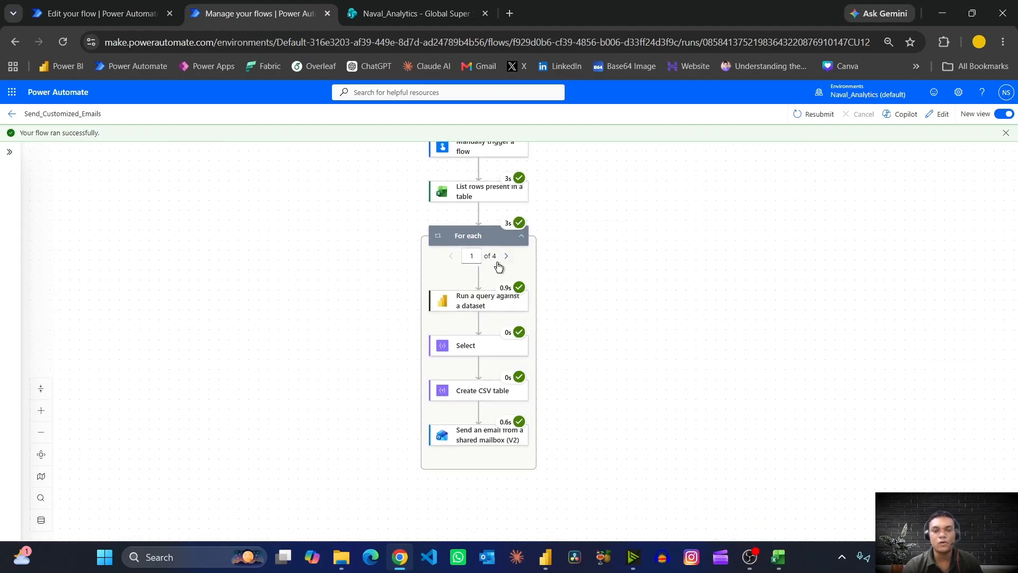
- Compare the loop's iterations with the Leader Name entries in the Region_Mapping workbook, and return to the flow run
key("alt+Tab")
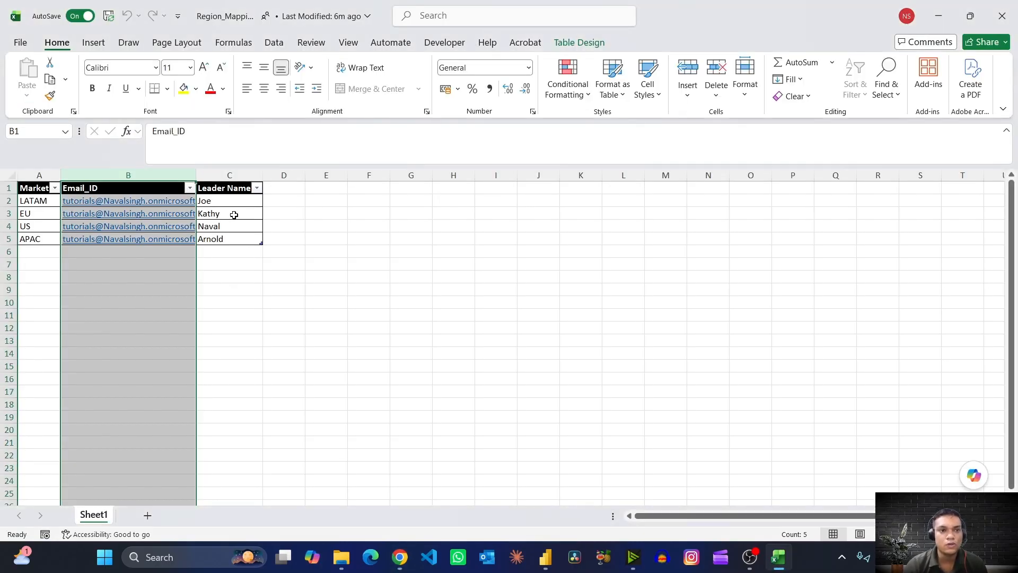
left_click_drag(236, 200, 235, 239)
key("alt+Tab")
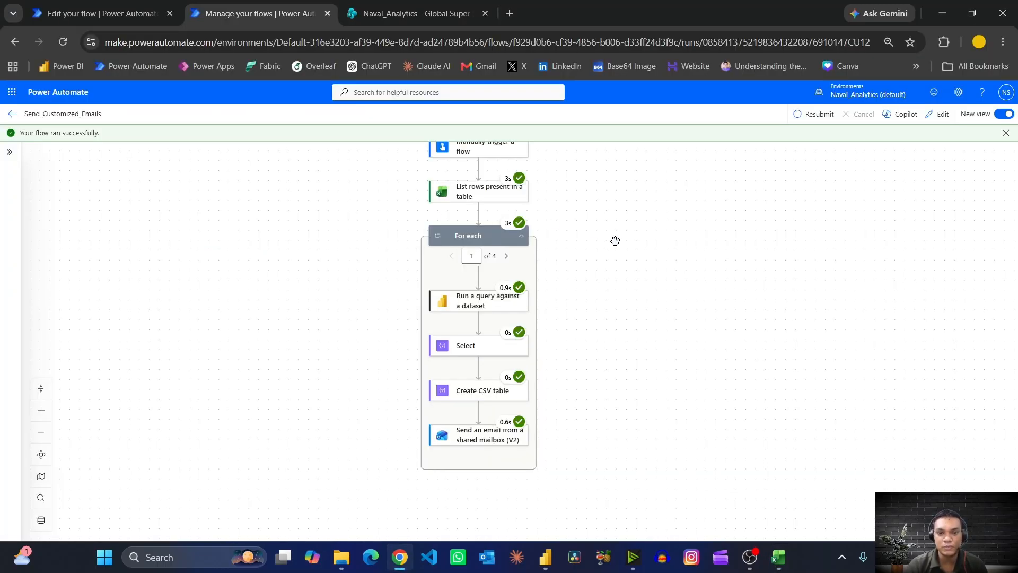
- Open Outlook and view the LATAM email in the Tutorials mailbox's Sent Items
left_click(487, 558)
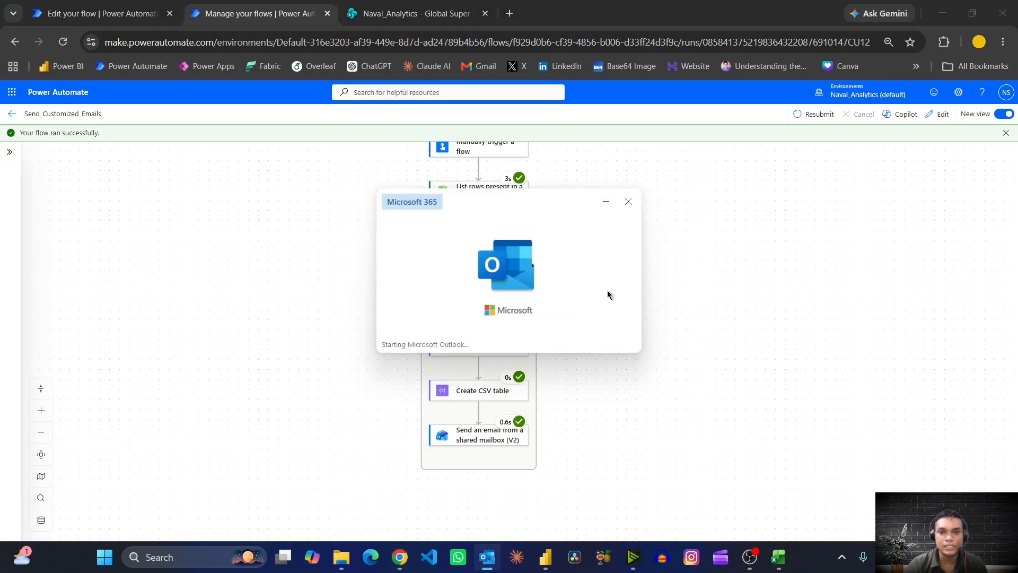
left_click_drag(547, 245, 670, 189)
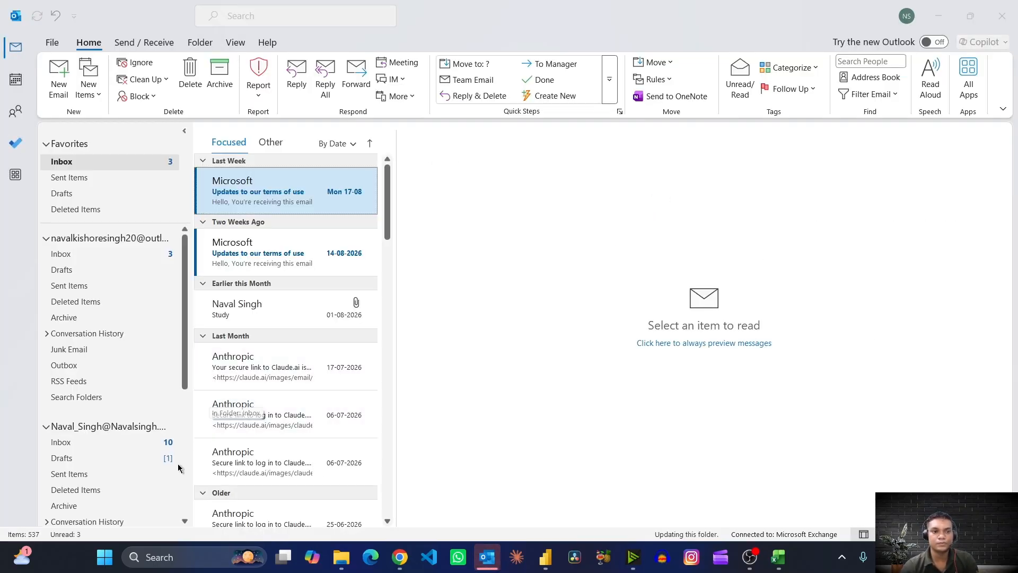
left_click(92, 430)
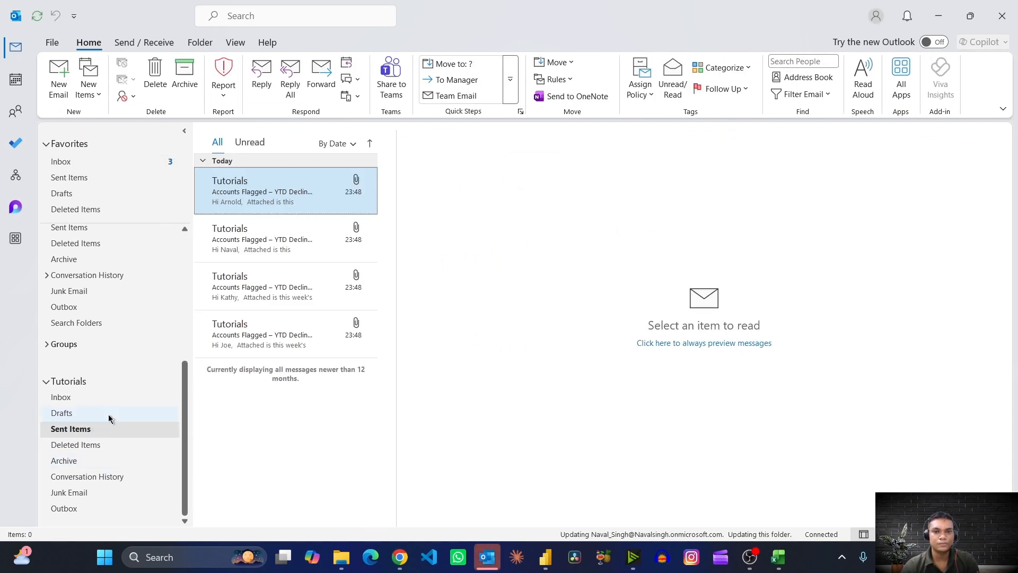
left_click(269, 349)
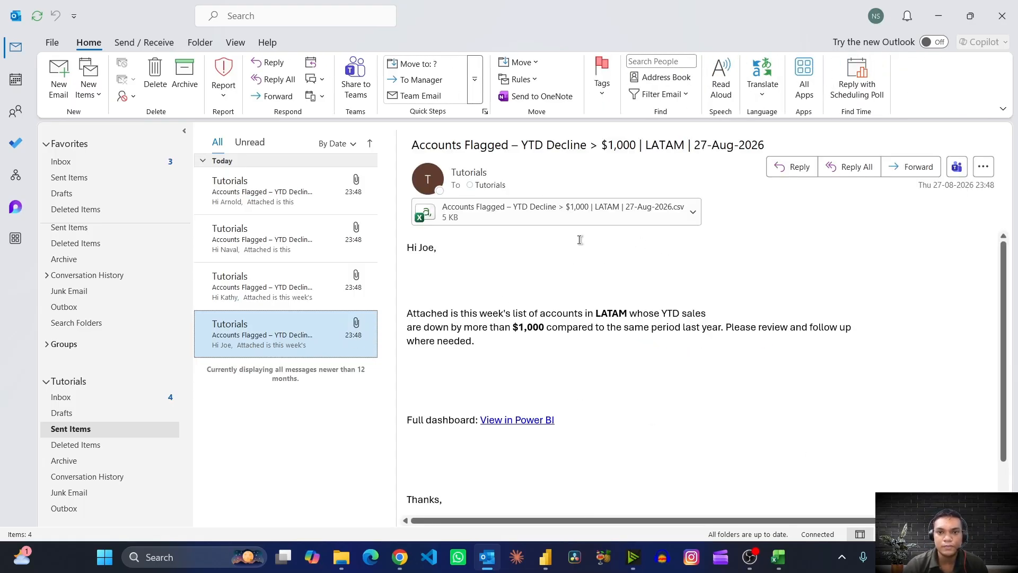
- Check the LATAM email's greeting against the LATAM leader name in the Region_Mapping workbook, and return to the email
key("alt+Tab")
key("alt+Tab")
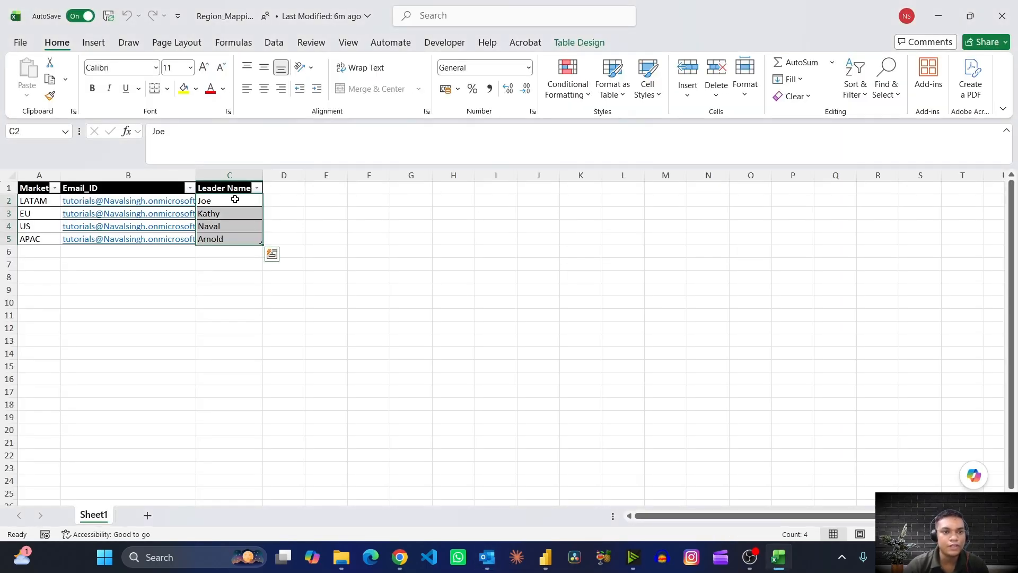
left_click(234, 200)
key("alt+Tab")
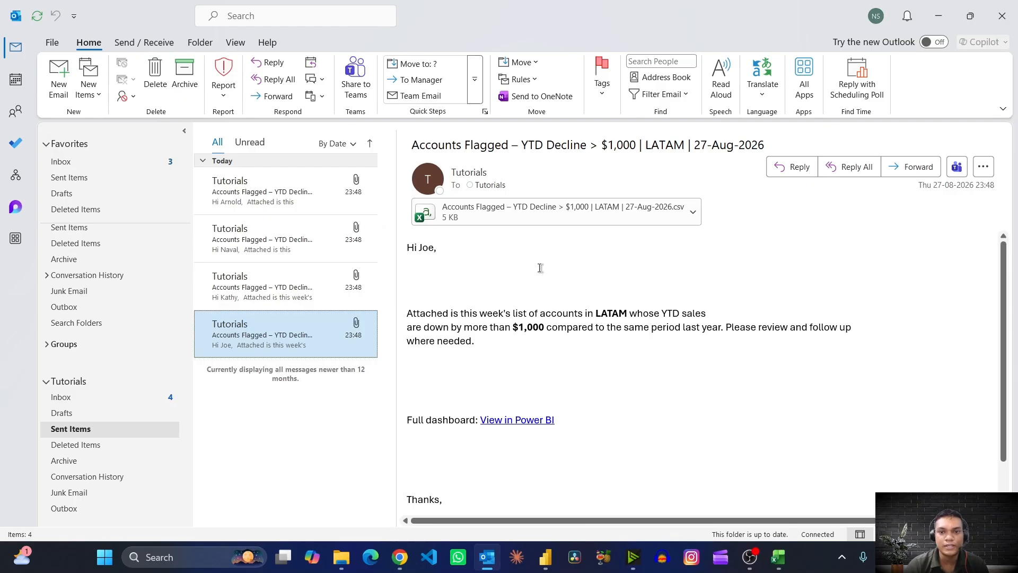
- Open the LATAM email's CSV attachment in Excel and autofit columns A to F
left_click(545, 212)
double_click(543, 212)
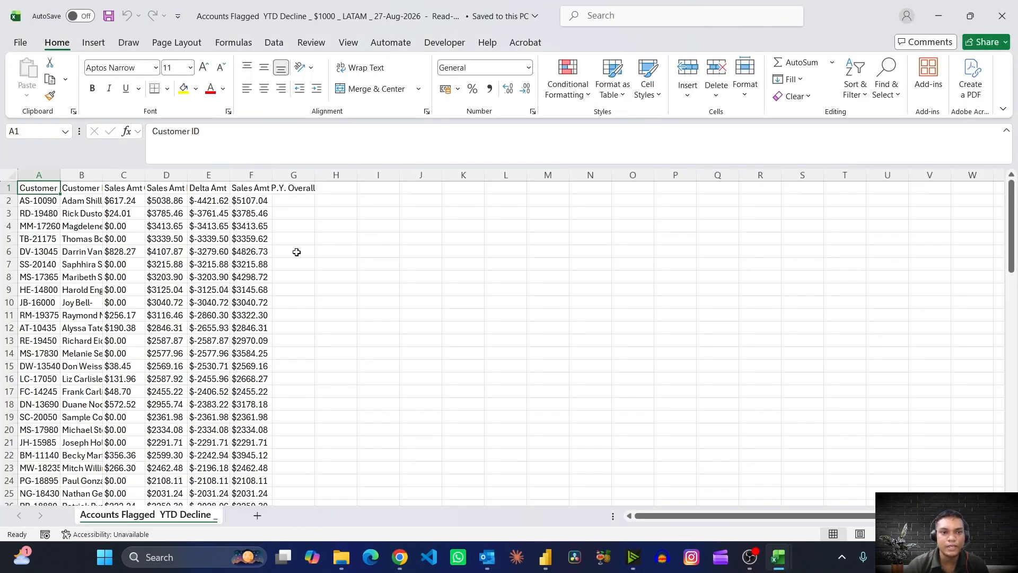
left_click_drag(47, 175, 254, 175)
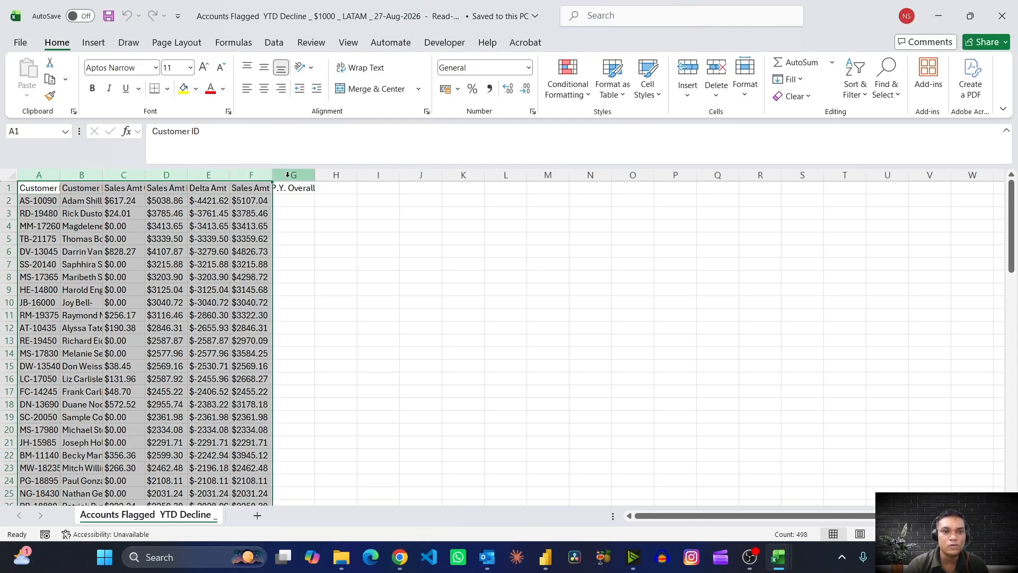
double_click(272, 175)
left_click(249, 254)
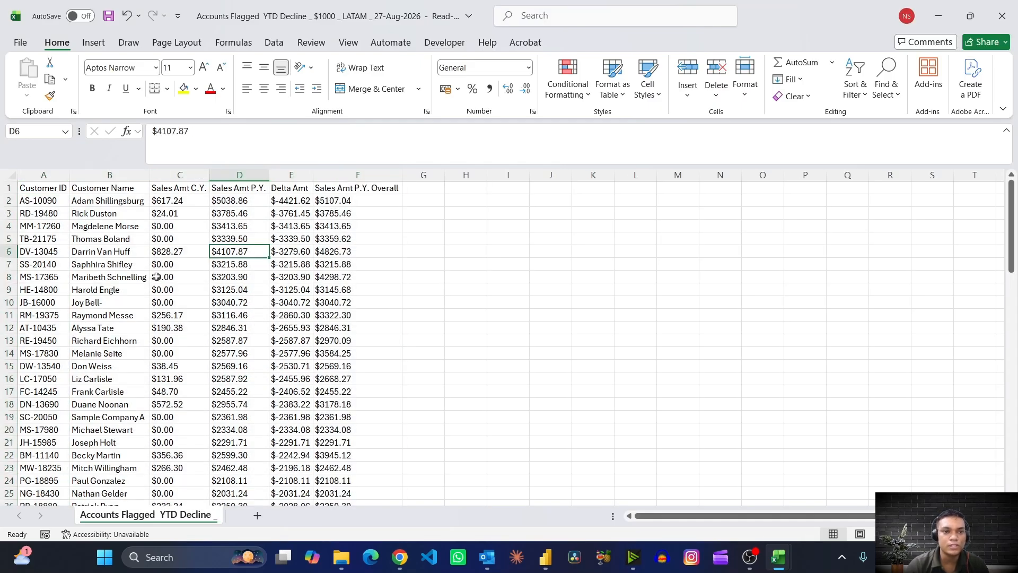
- Examine the CSV's Sales Amt and Delta Amt columns down to the last LATAM account, and close the file
left_click(173, 191)
left_click_drag(173, 192, 286, 186)
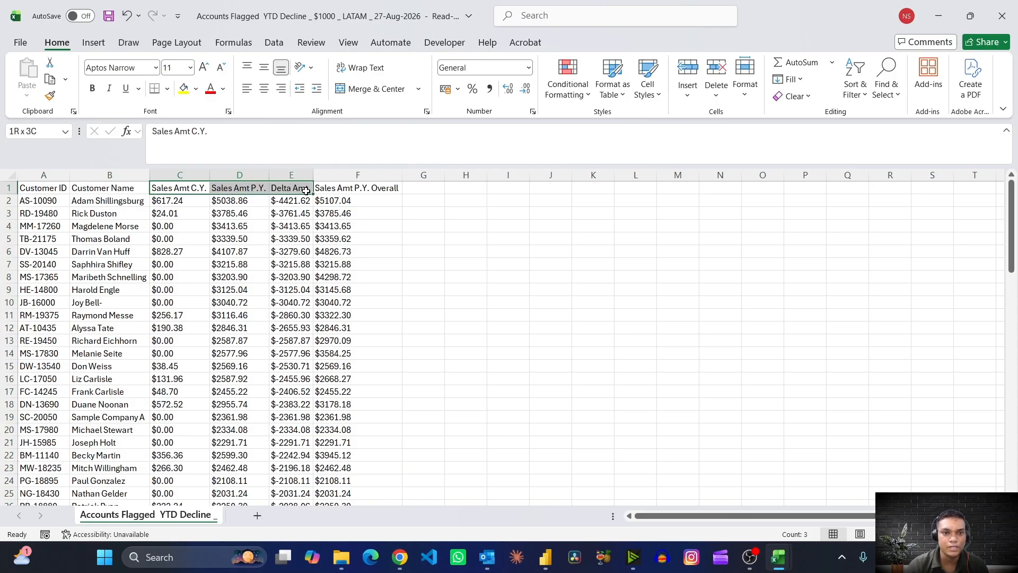
left_click(360, 201)
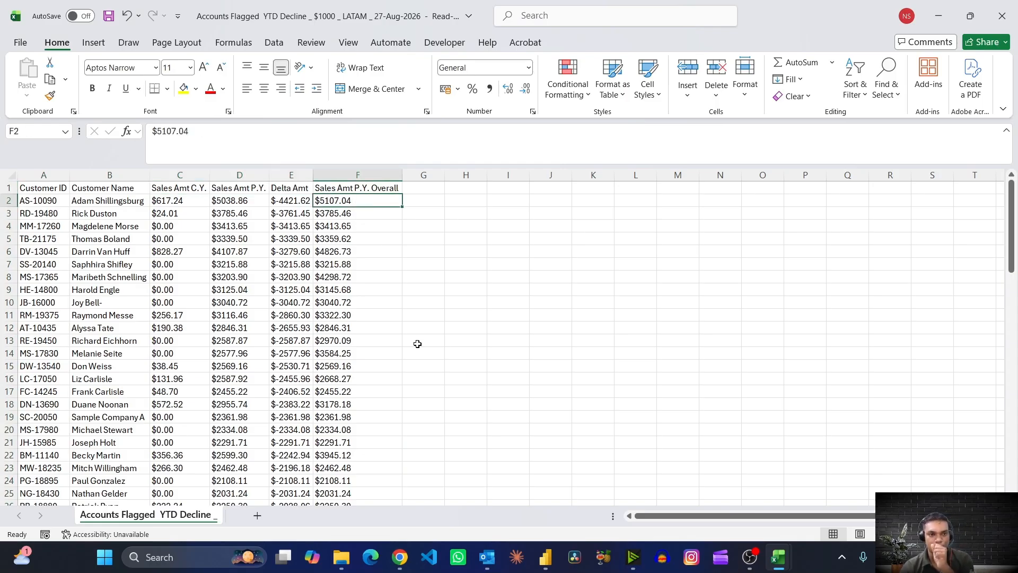
scroll(417, 344, "down", 20)
scroll(417, 344, "up", 20)
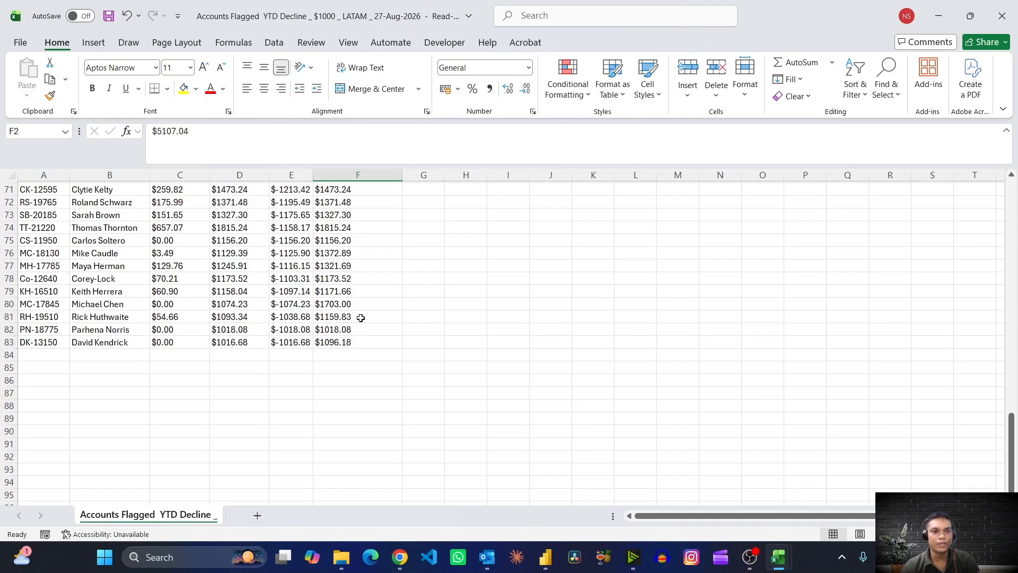
scroll(418, 298, "up", 20)
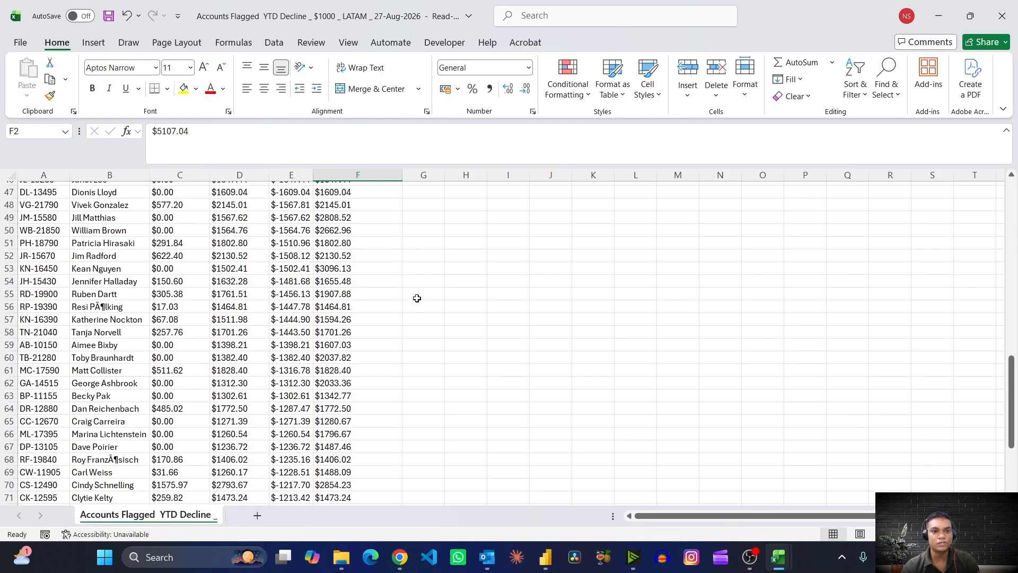
scroll(418, 298, "down", 20)
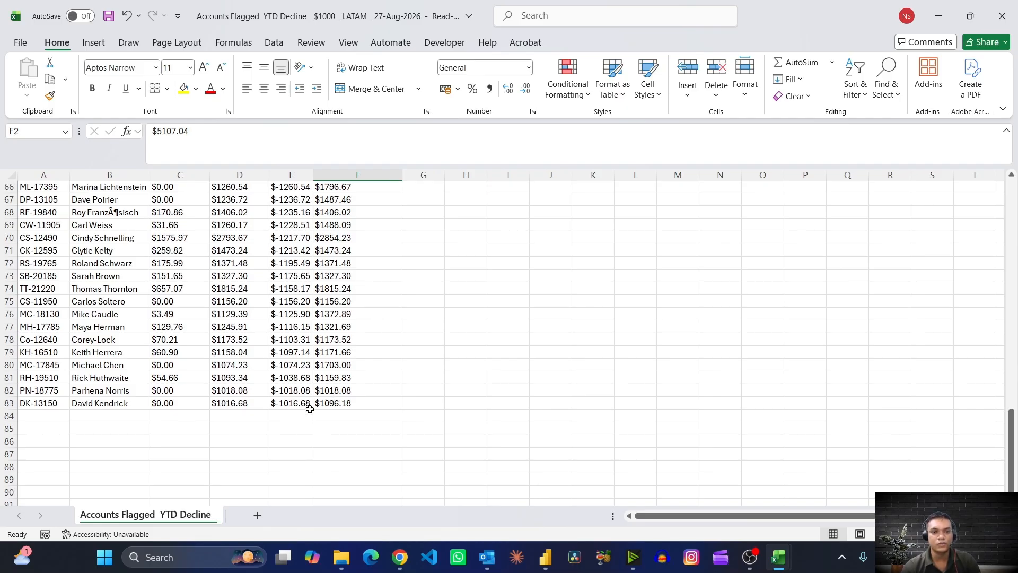
scroll(310, 408, "up", 20)
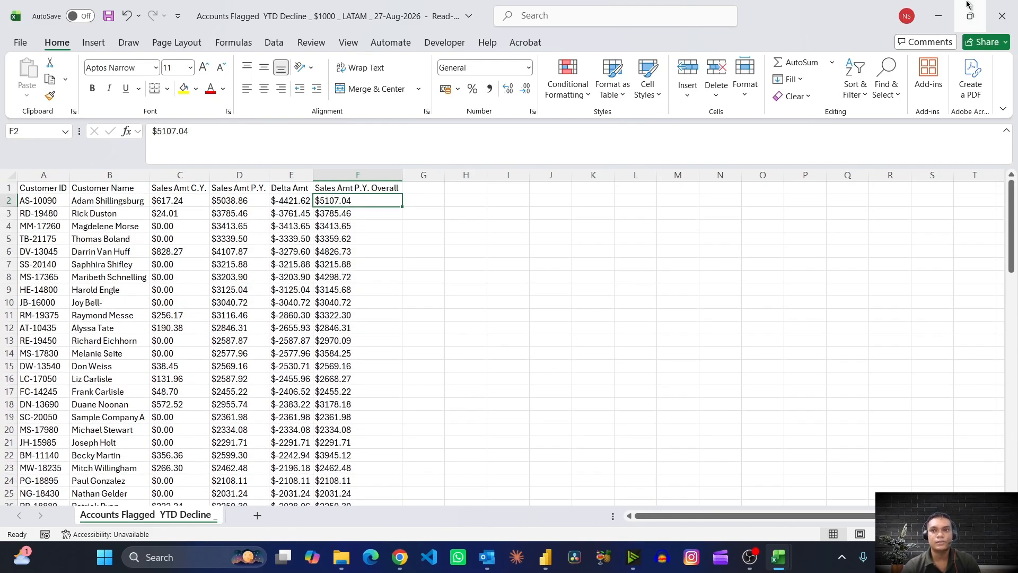
left_click(995, 5)
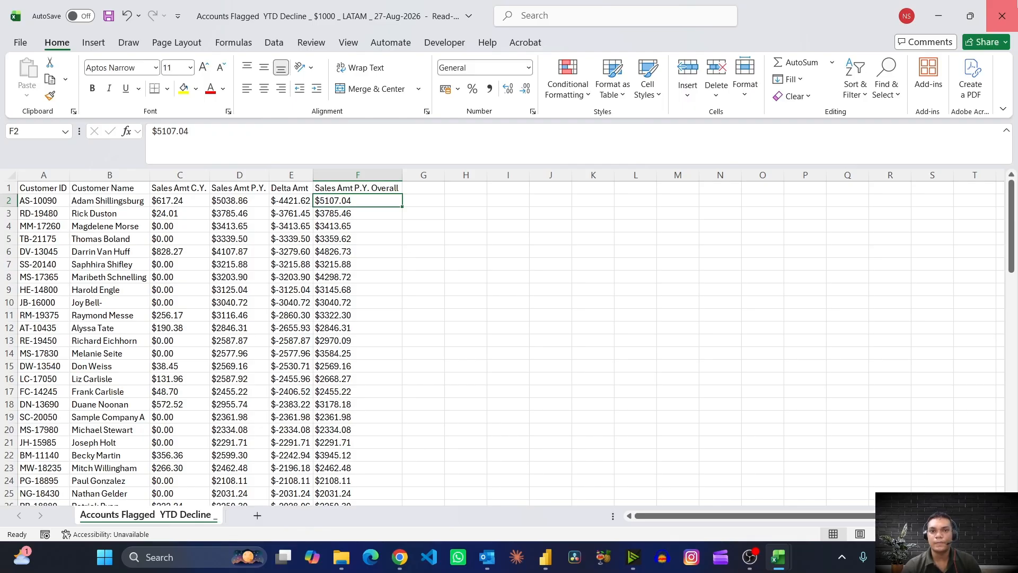
left_click(559, 350)
- View the EU and US emails in Outlook's Sent Items and compare their market and greeting with the Region_Mapping workbook
key("alt+Tab")
left_click(285, 289)
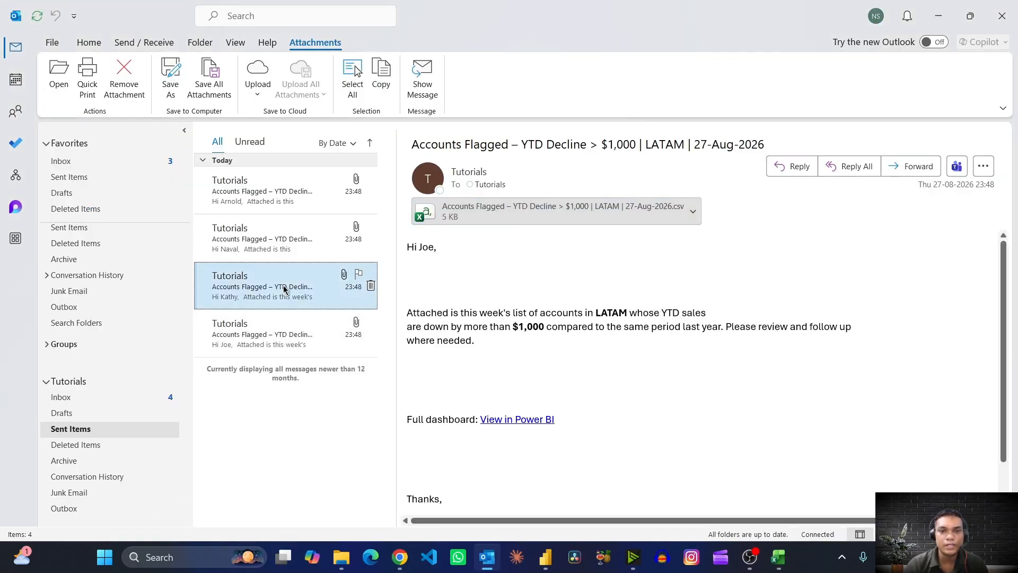
key("alt+Tab")
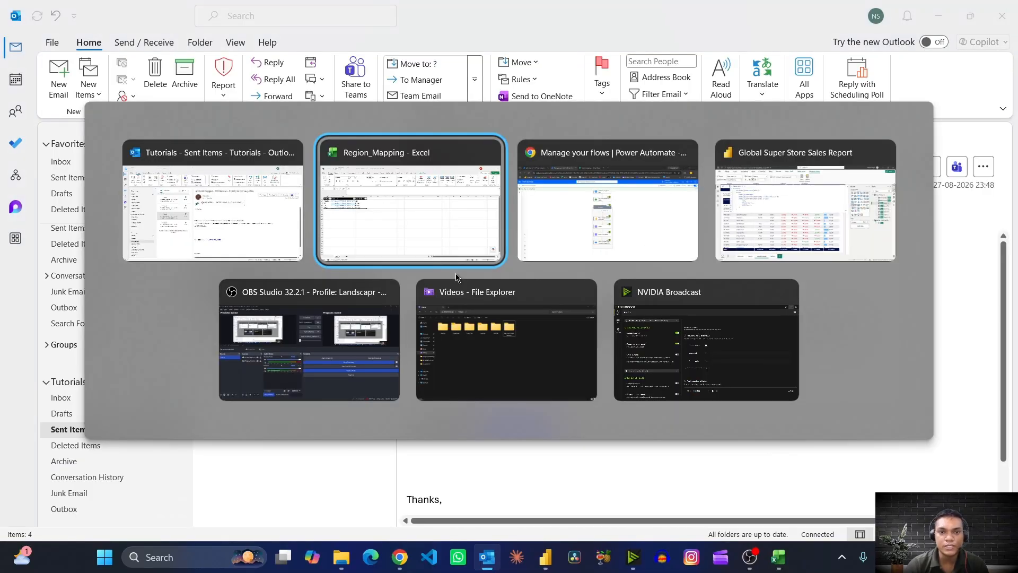
key("alt+Tab")
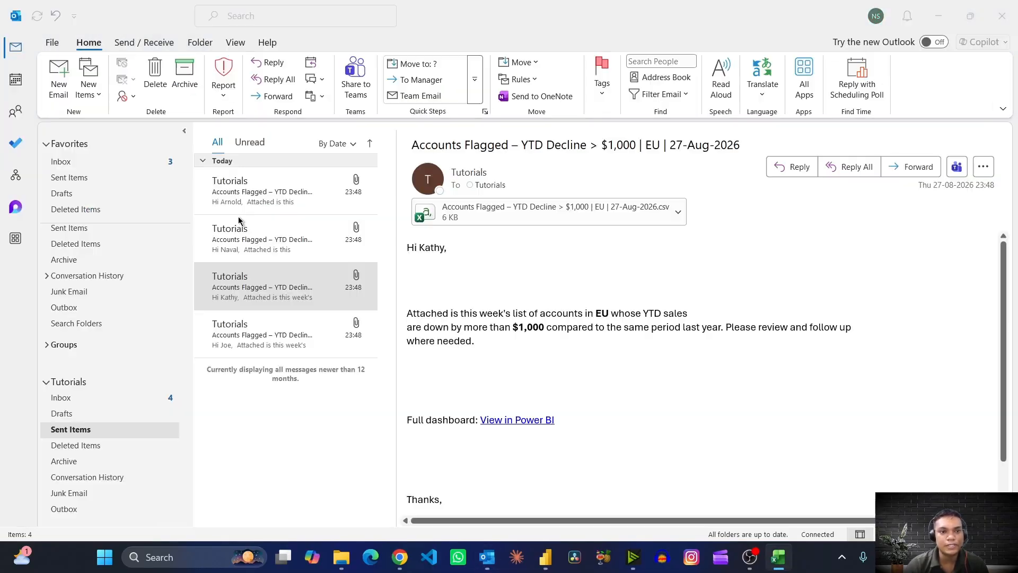
left_click(284, 241)
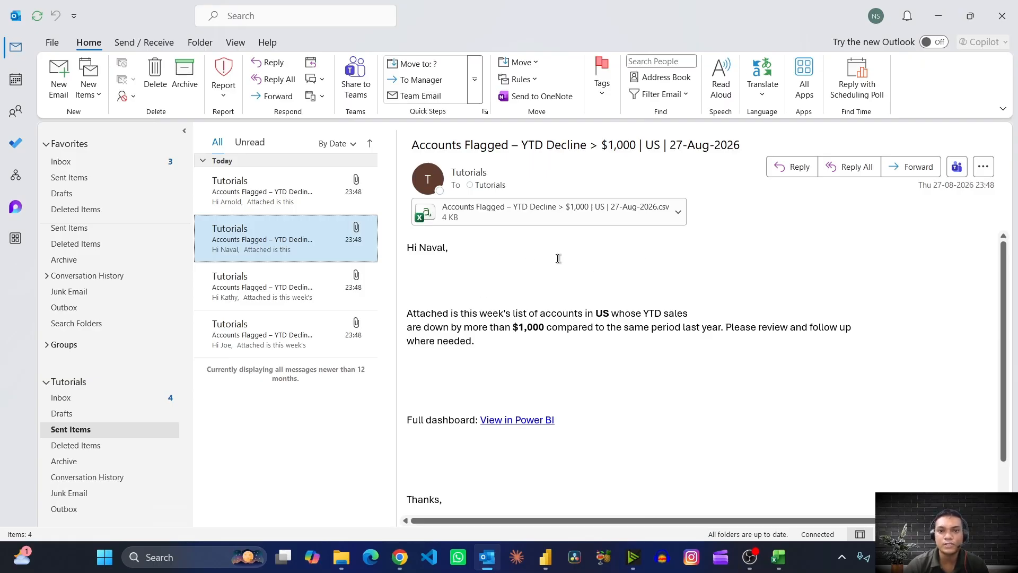
key("alt+Tab")
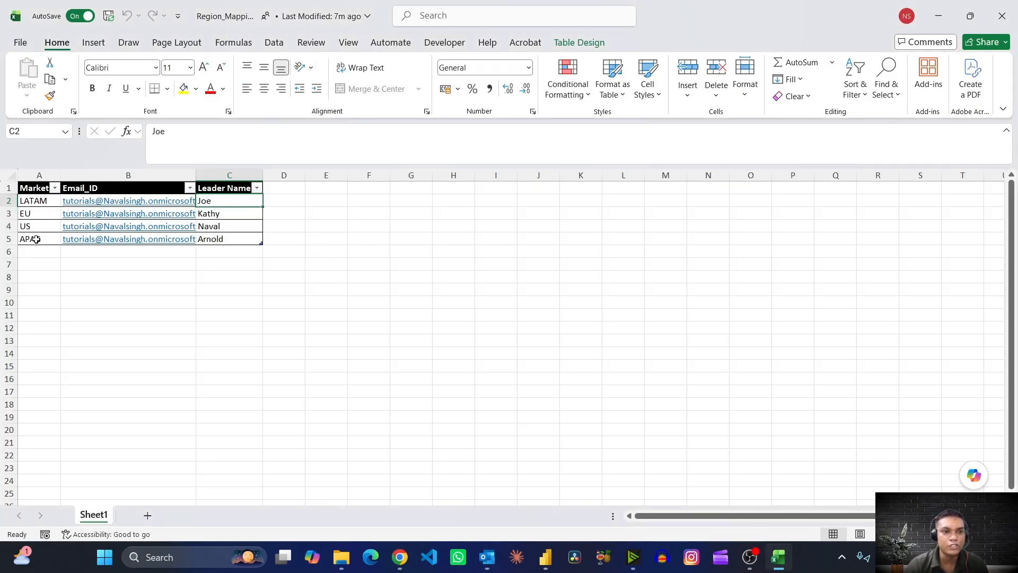
key("alt+Tab")
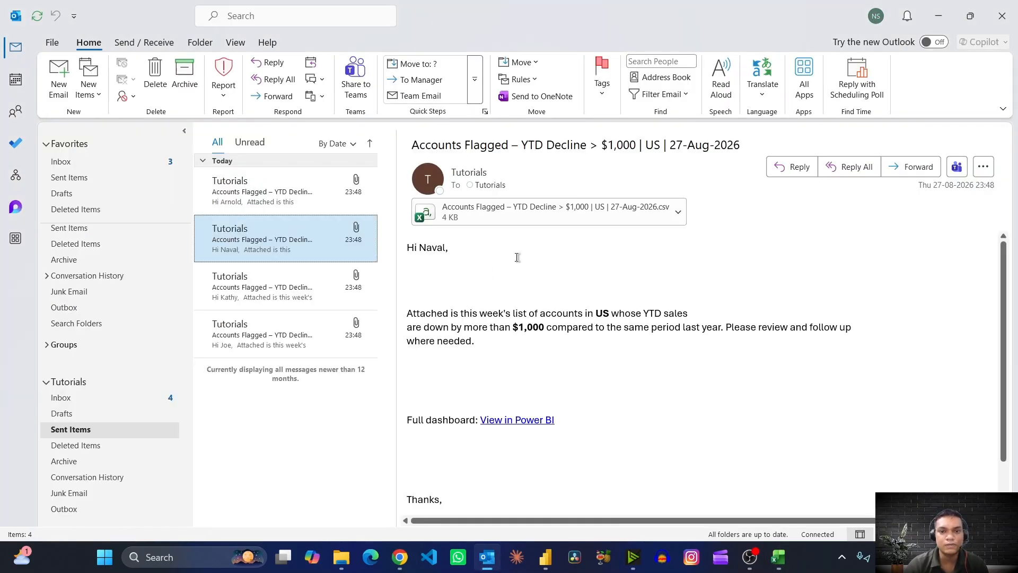
- Open the US email's CSV attachment in Excel and autofit columns A to F
left_click(497, 215)
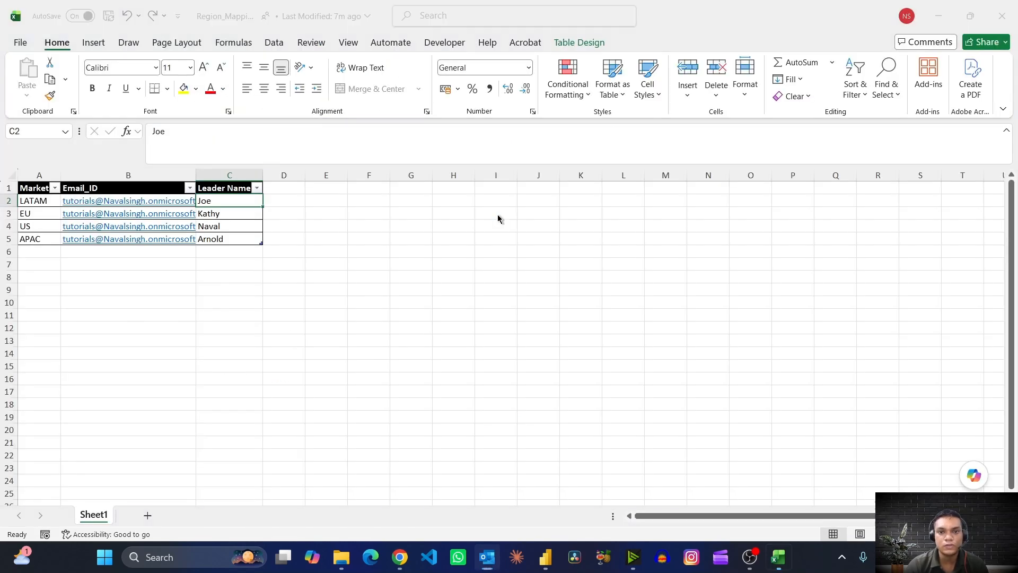
left_click_drag(38, 175, 259, 175)
double_click(274, 174)
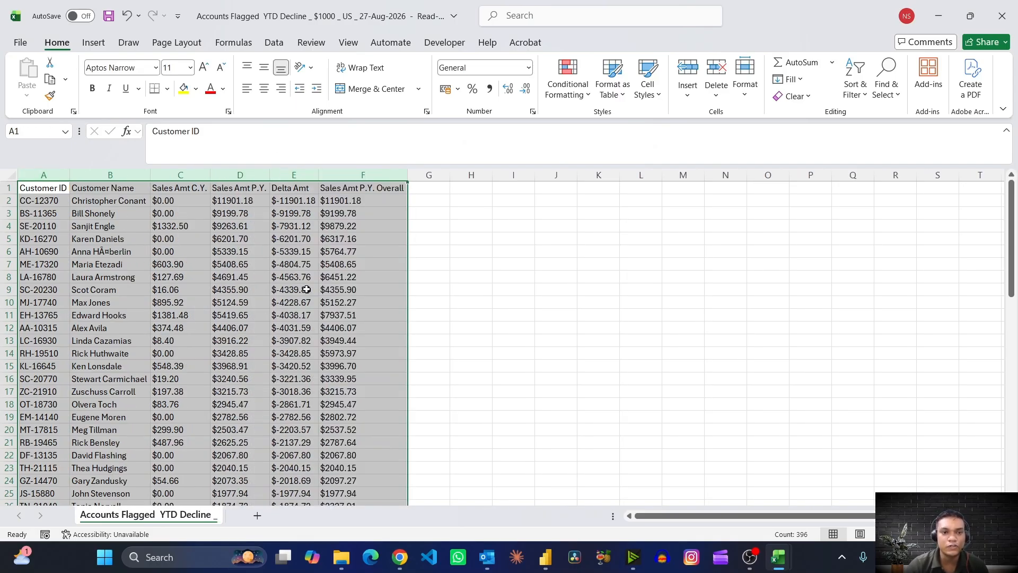
left_click(364, 277)
- Review the US accounts down to the last row, and switch to the Region_Mapping workbook
scroll(365, 276, "down", 20)
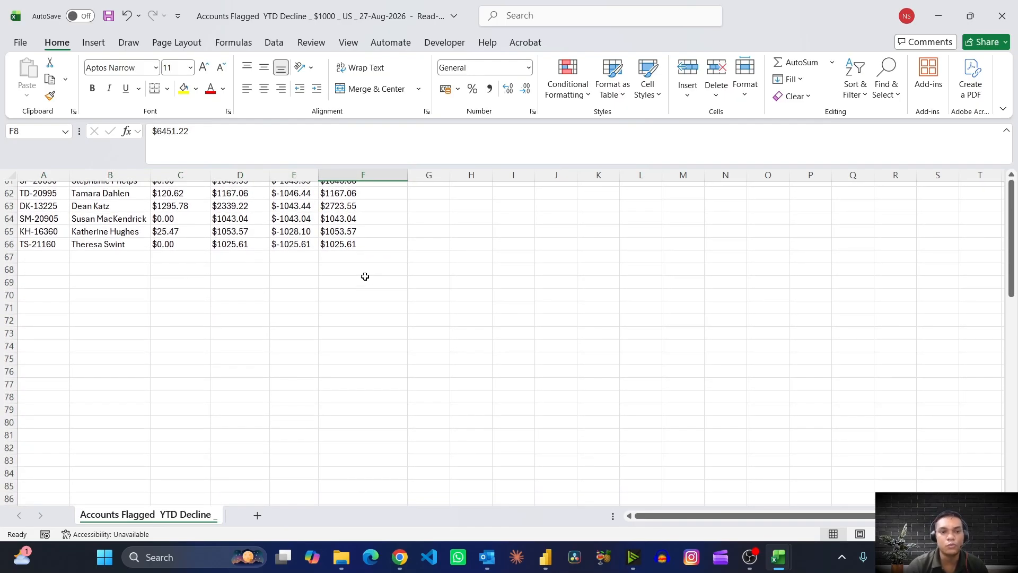
scroll(365, 276, "up", 20)
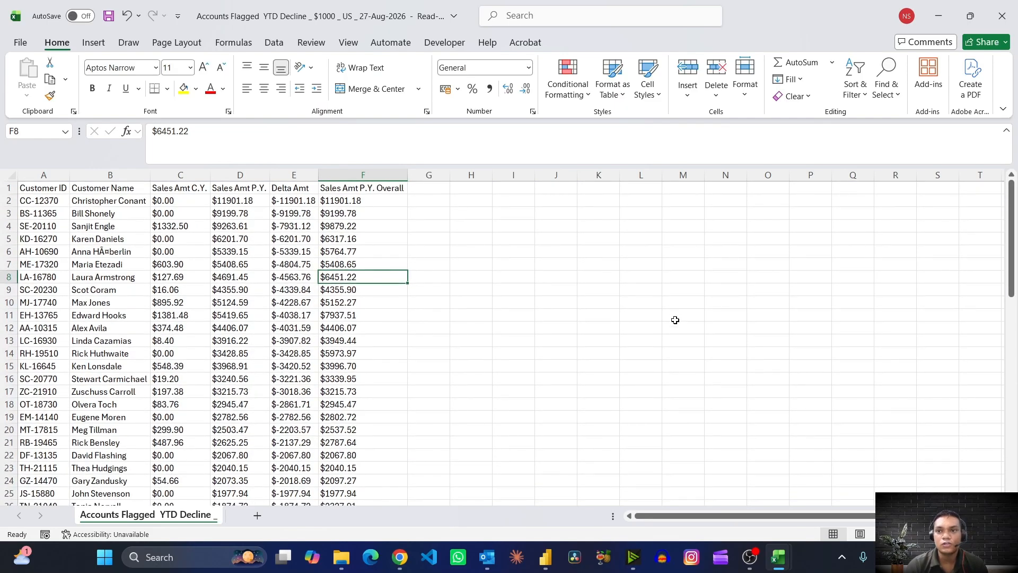
key("alt+Tab")
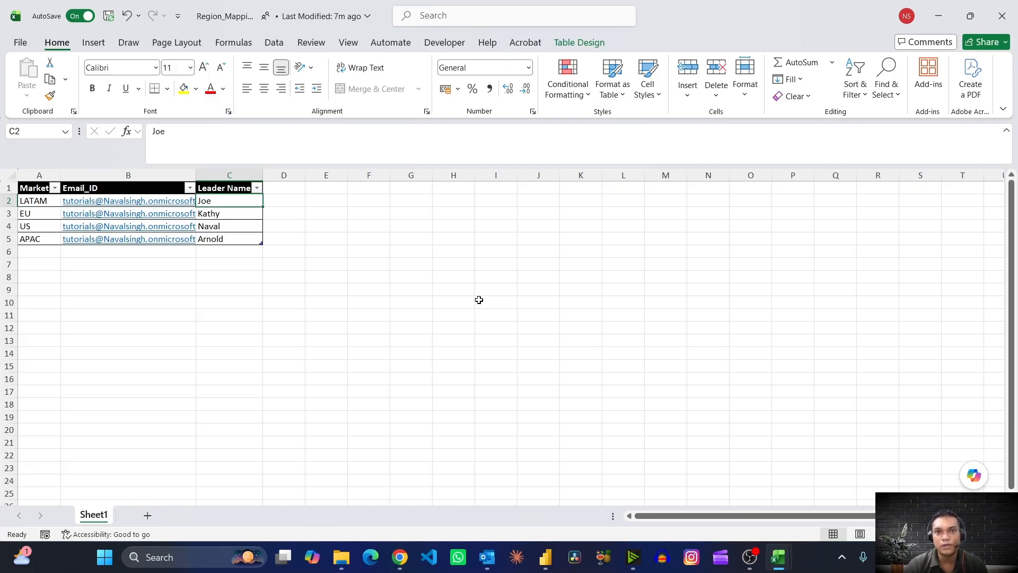
key("alt+Tab")
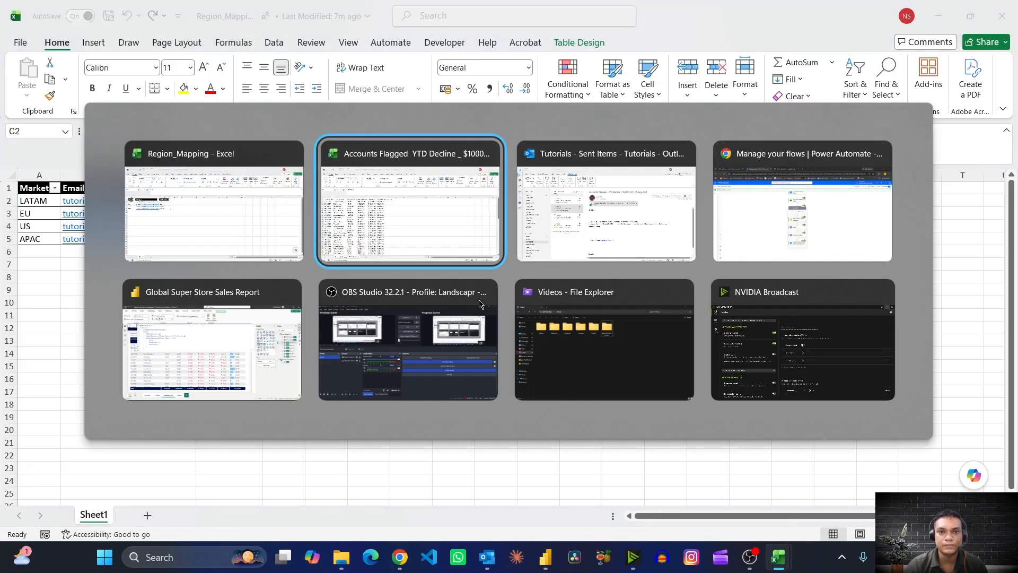